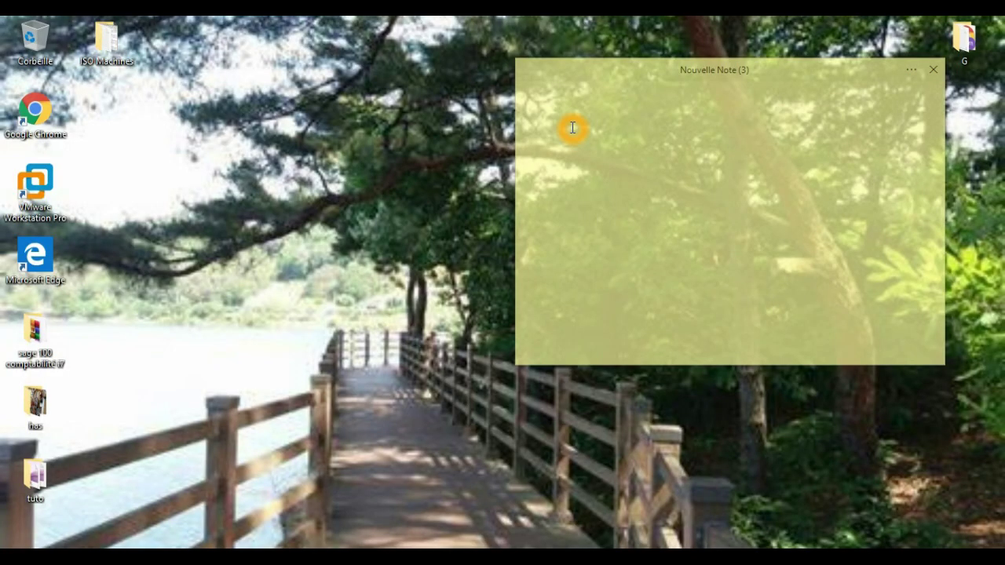
Step: Type 'bonjour à tous', 'Dans cette TUTO' and 'on va découvrir un excellent logiciel' as separate paragraphs
left_click(562, 116)
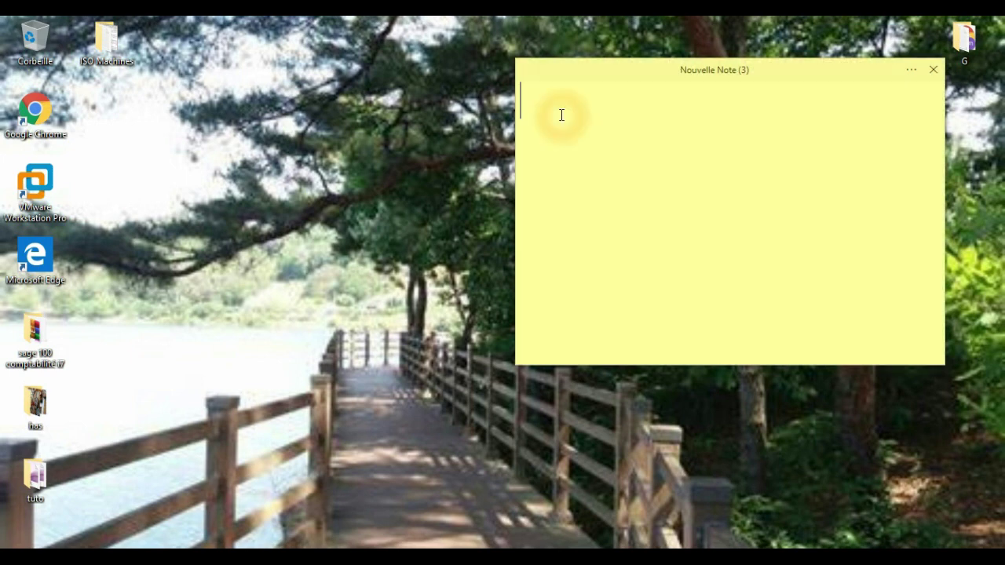
type("bonj")
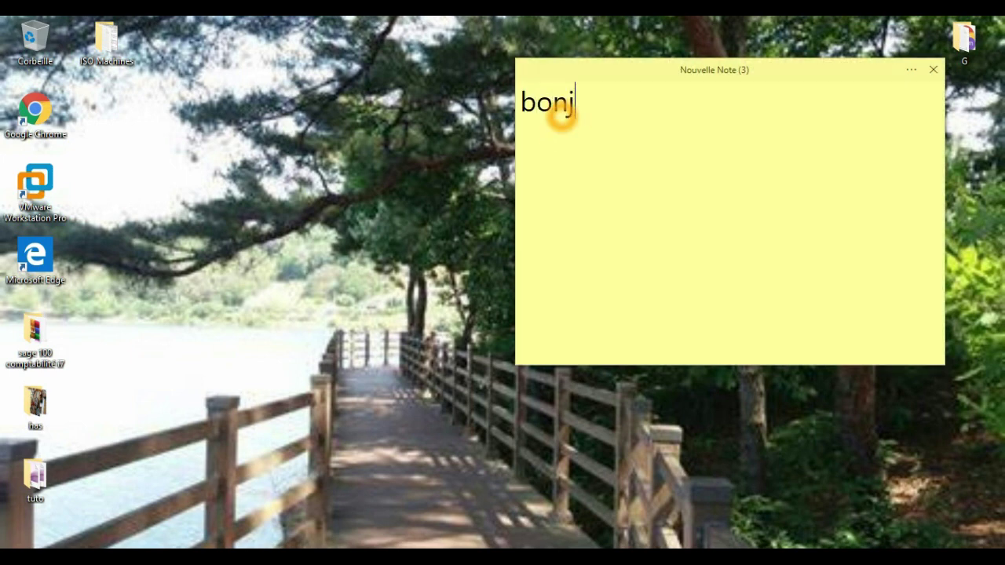
type("our à")
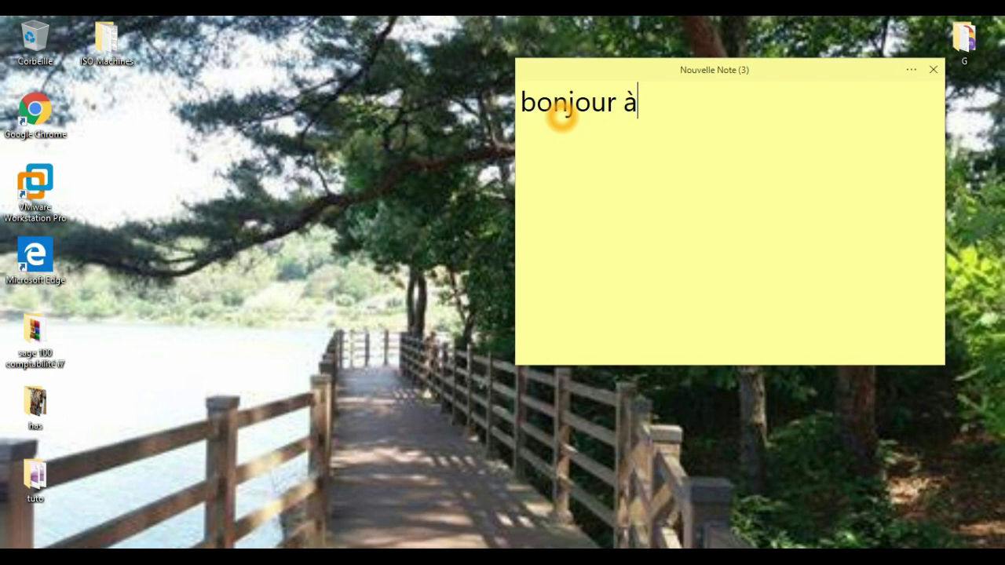
type(" tous")
key("Return")
key("Return")
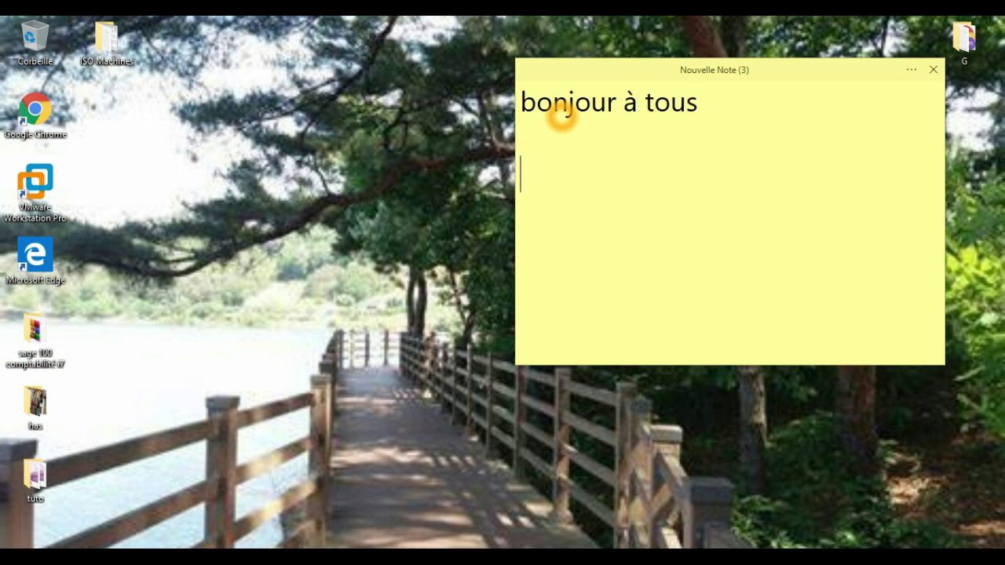
type("Dans cette TUTO")
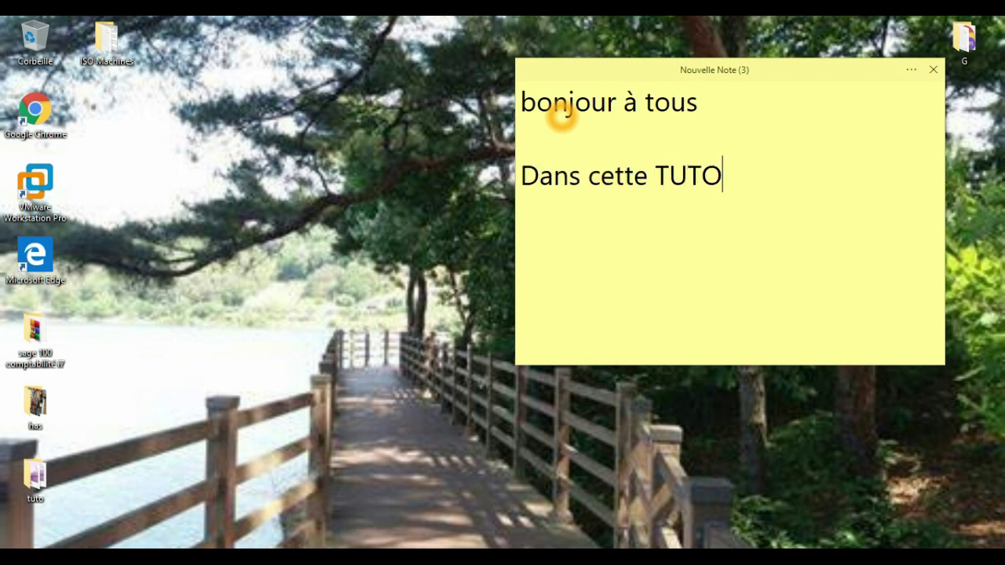
key("Return")
key("Return")
type("o")
type("n va ")
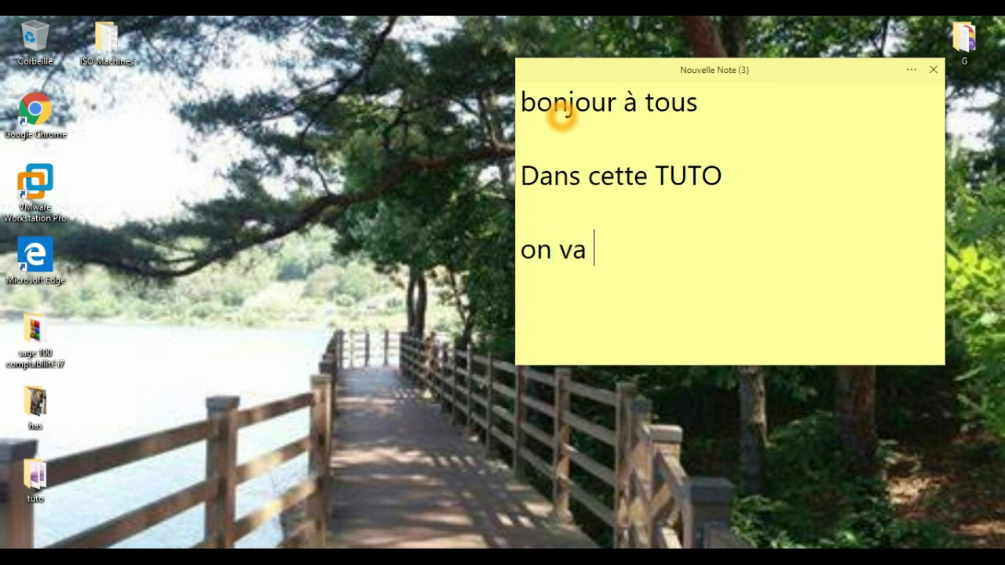
type("découv")
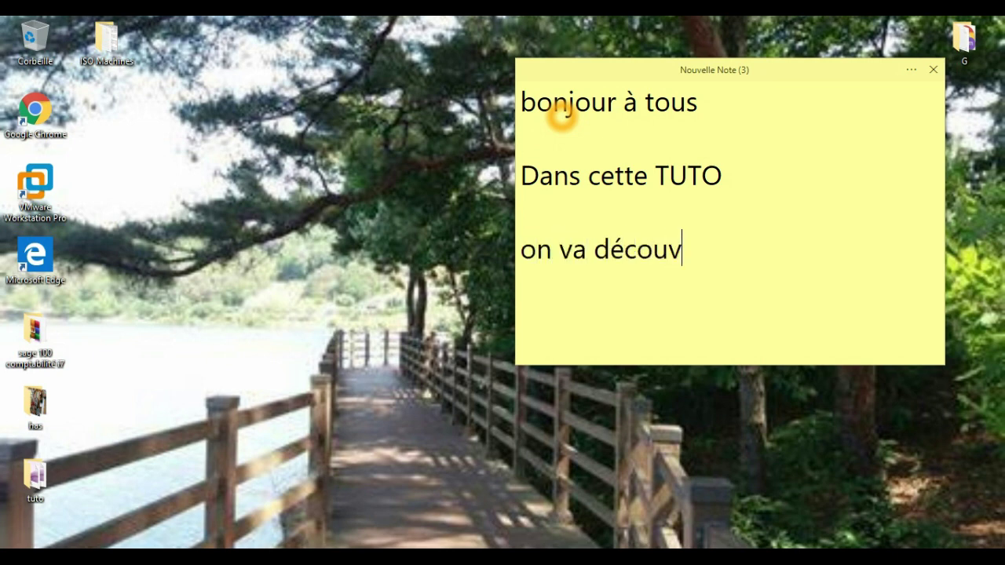
type("rir")
type(" un excellent logiciel")
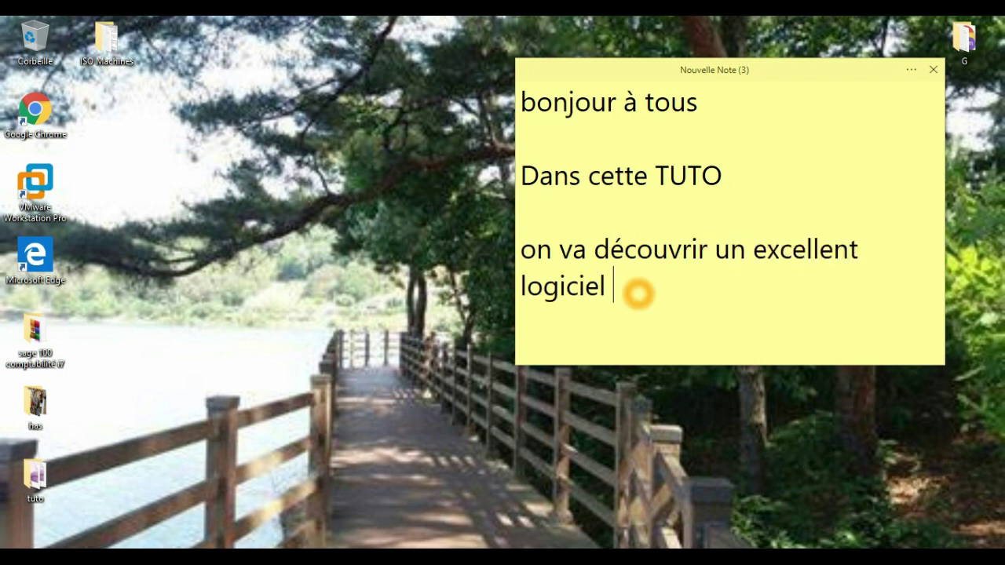
key("Return")
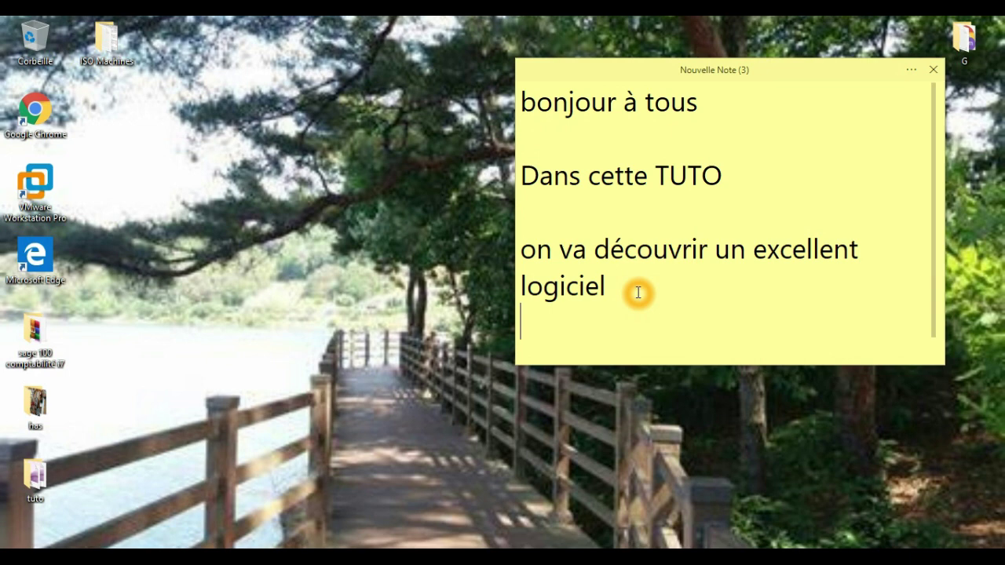
key("Return")
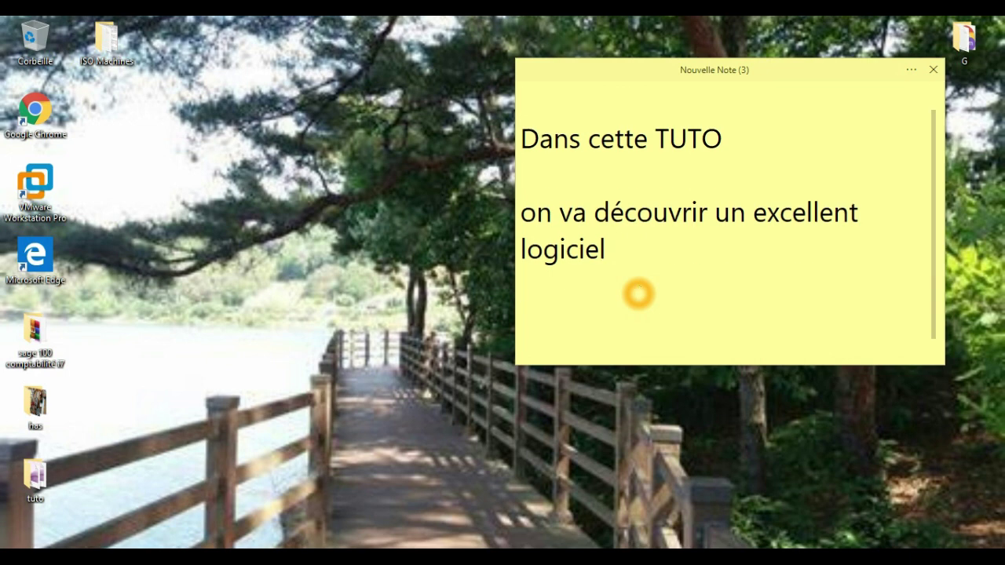
Step: Add the lines 'de creation graphique +++' and 'retouche photo trés puissant' to the note
type("ce")
key("BackSpace")
key("BackSpace")
type("de ")
type("cre")
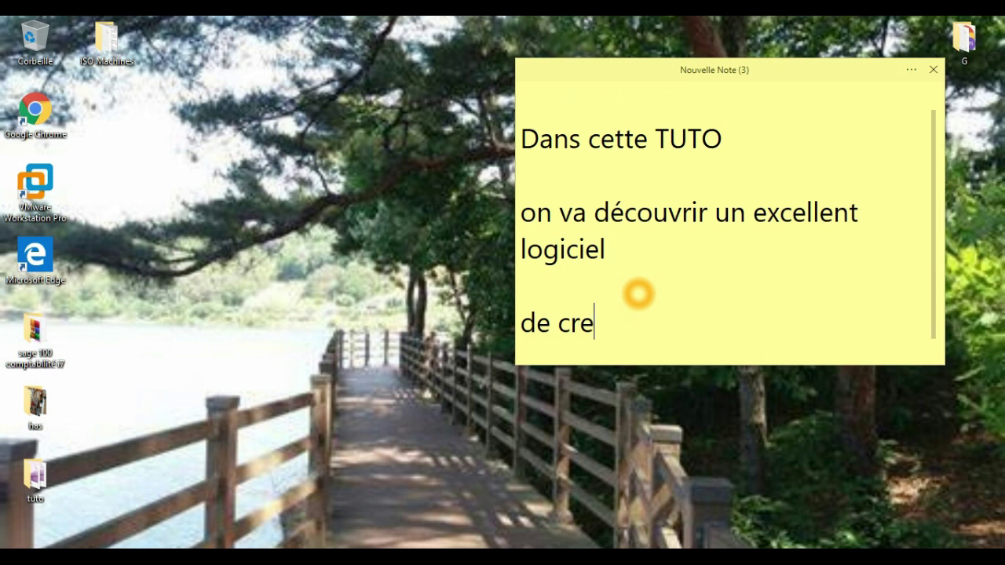
key("BackSpace")
type("éation ")
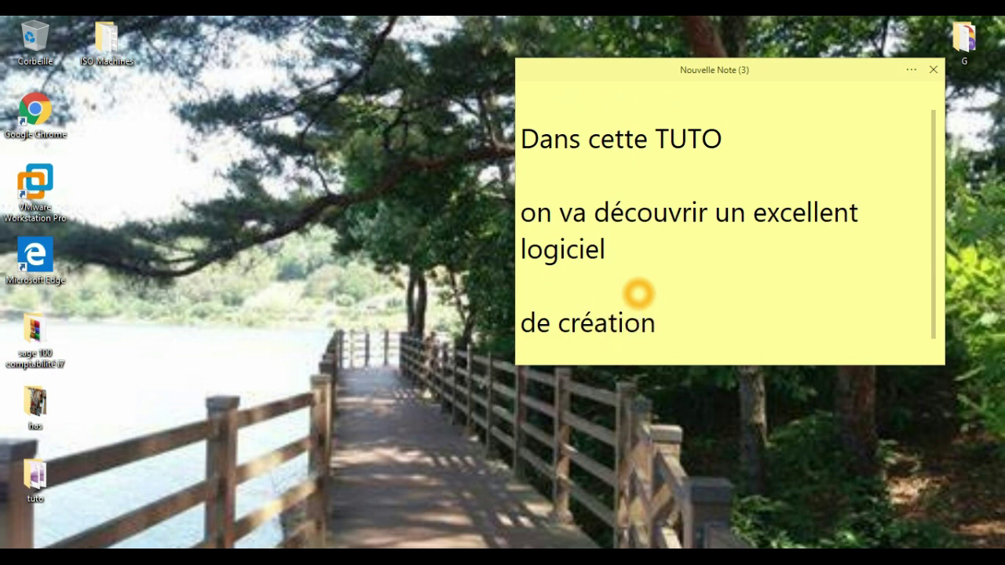
type("graphi")
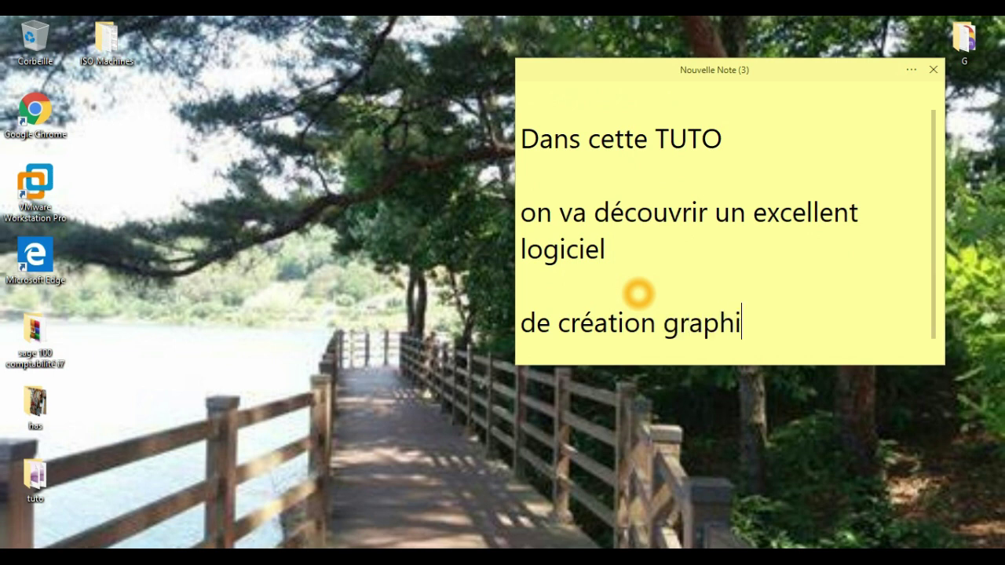
type("que")
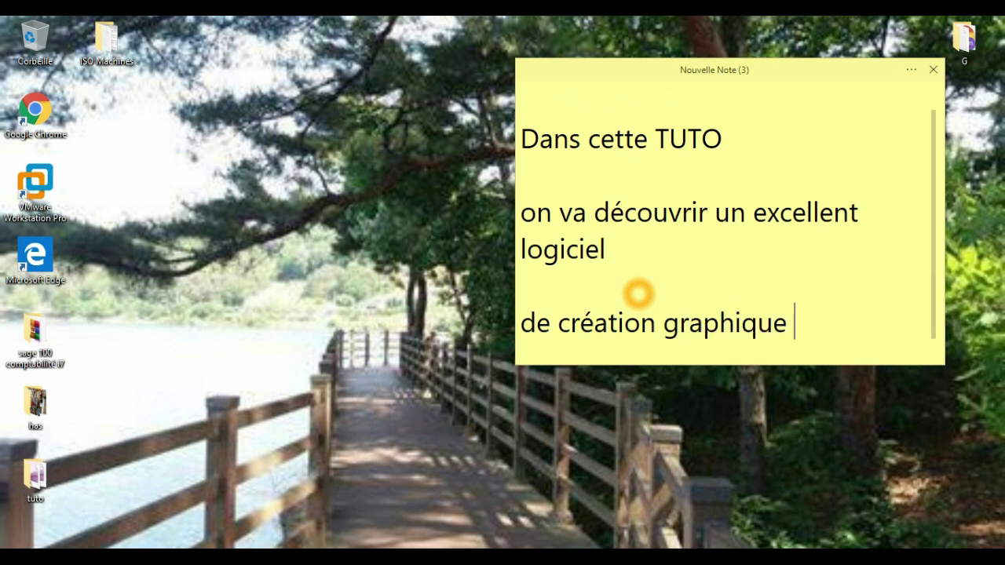
type(" +++")
key("Return")
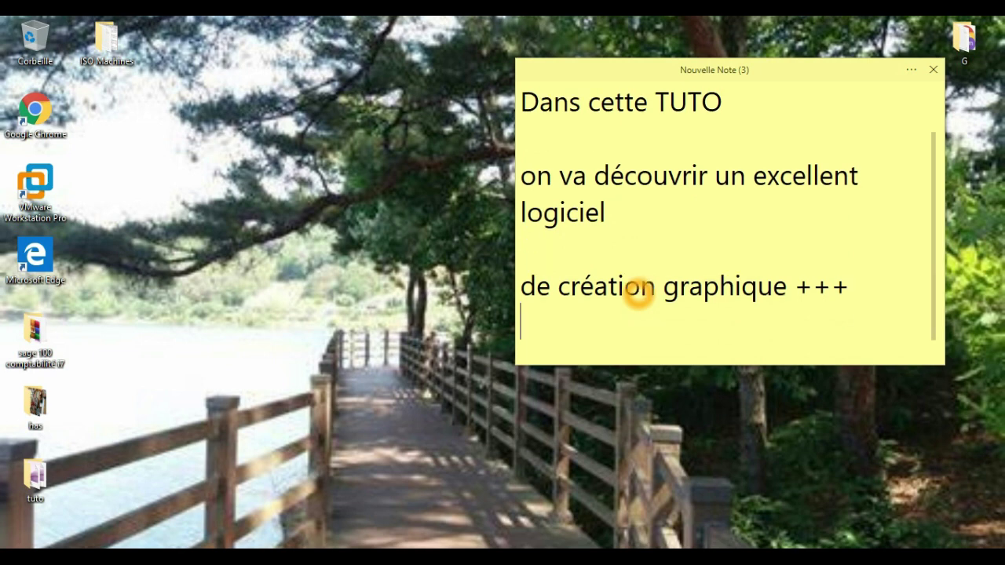
type("r")
type("etouche")
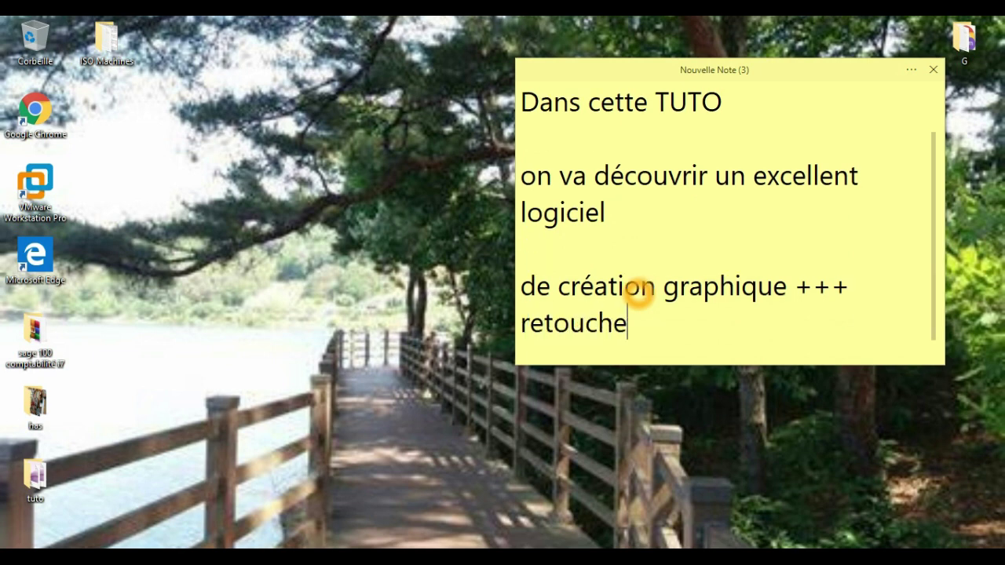
type(" pho")
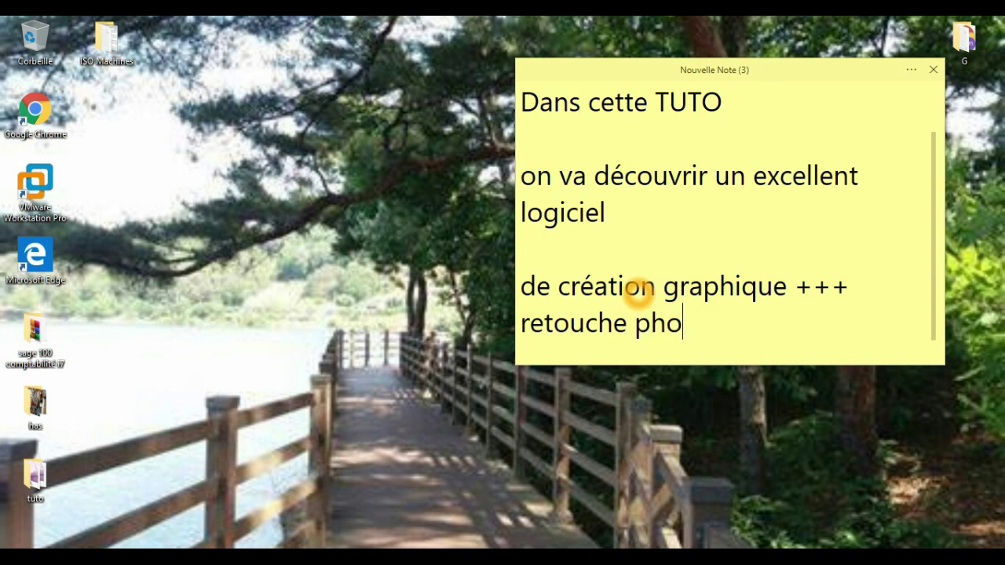
type("to ")
type("trés puissa")
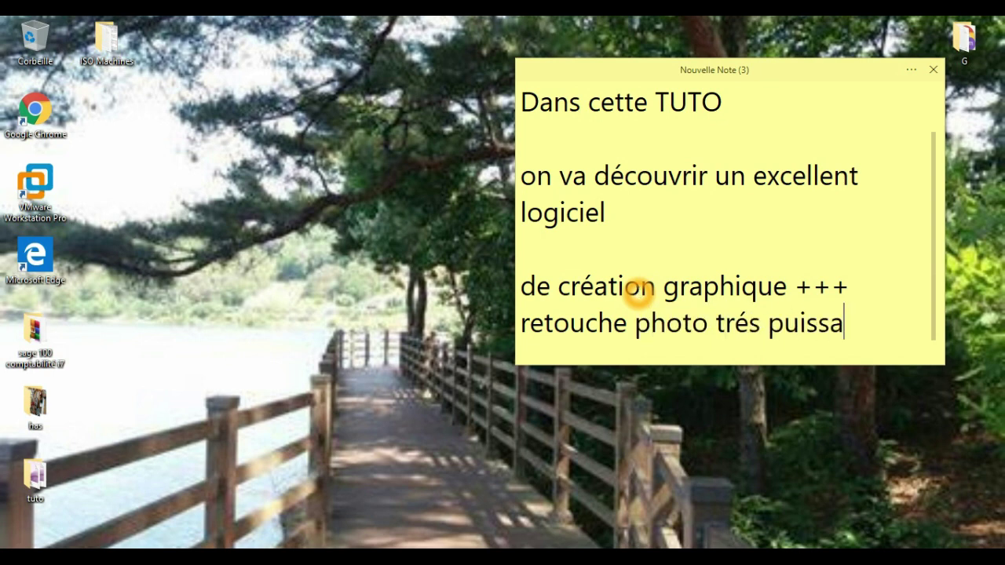
type("nt")
key("Return")
key("Return")
Step: Add the lines 'c'est GIMP' and 'allez suivez avec moi' to the note
type("c")
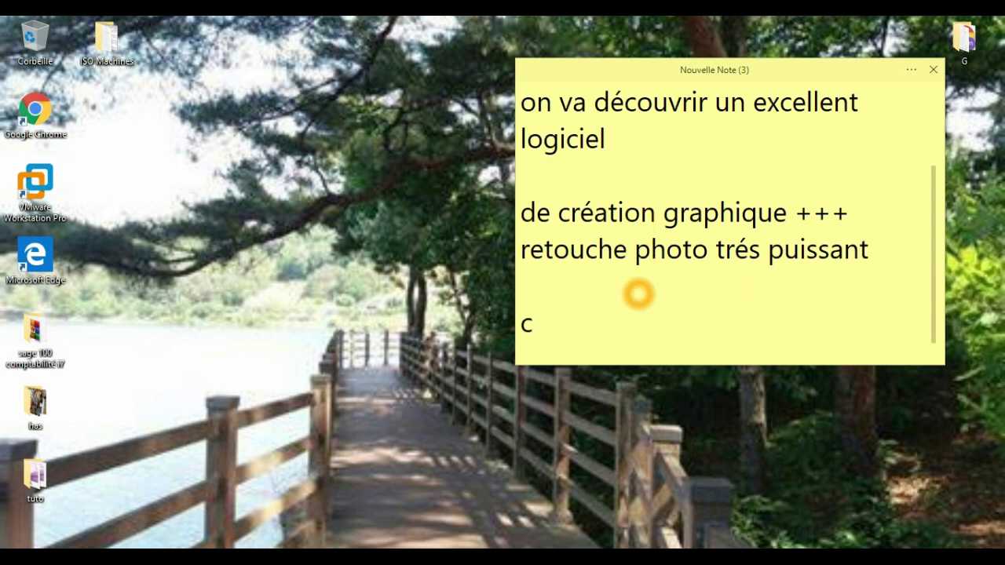
type("'z")
key("BackSpace")
type("es")
type("t ")
type("GI")
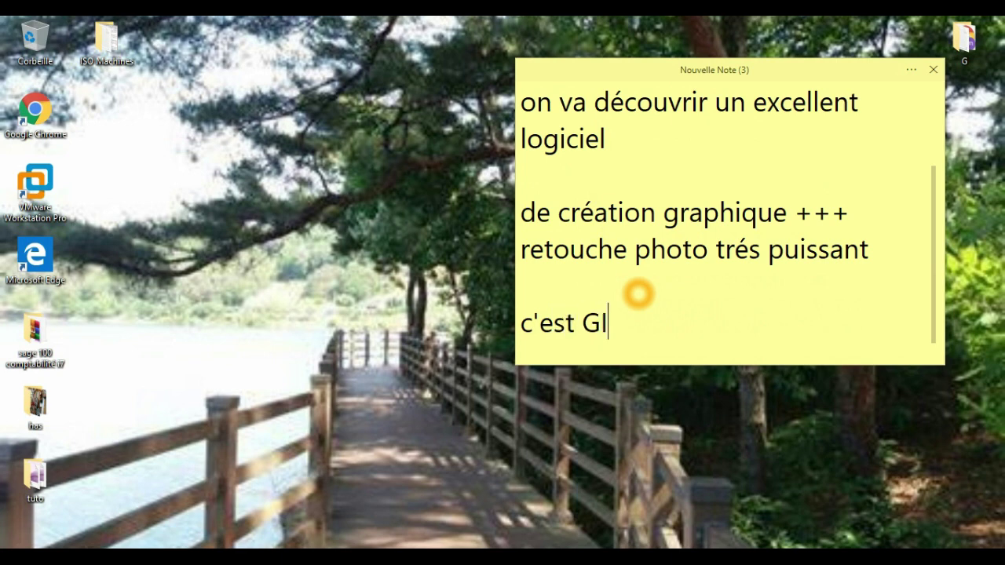
type("MP")
key("Return")
key("Return")
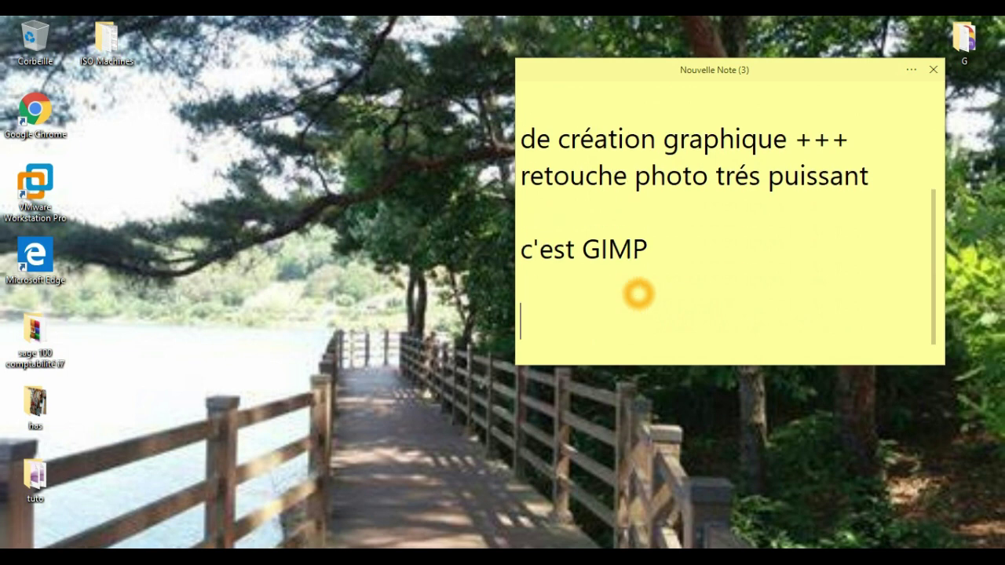
type("allez")
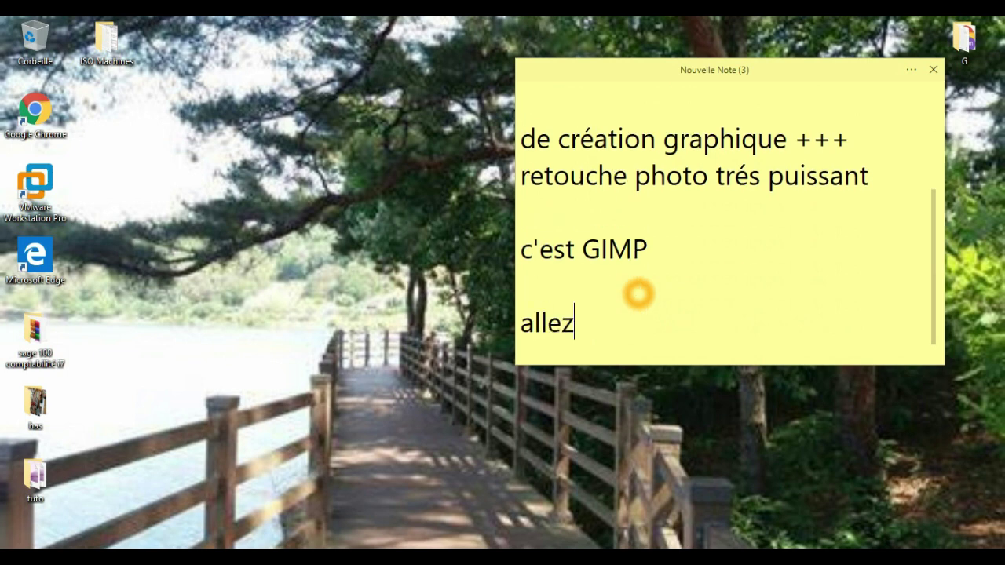
type(" suivez ")
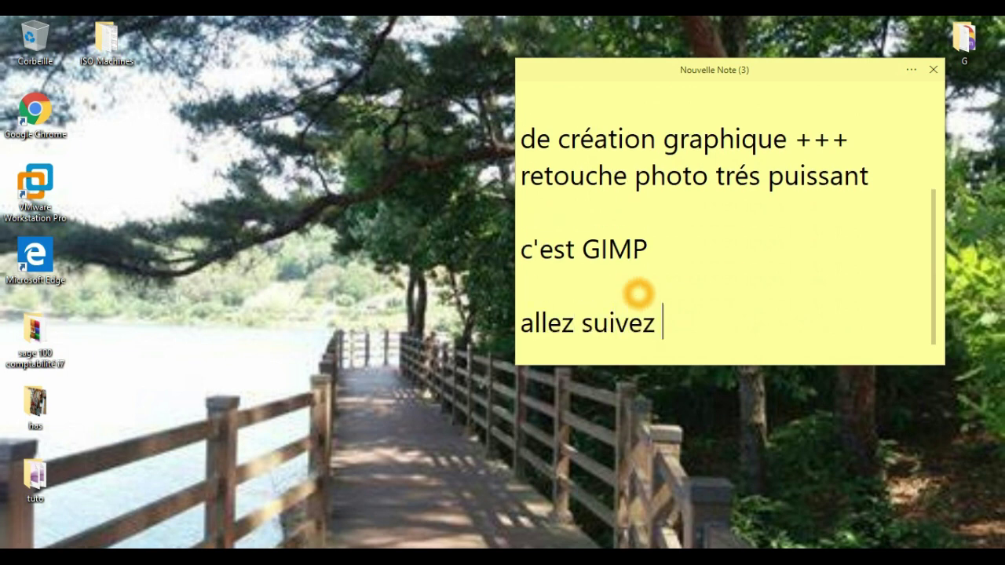
type("avec moi")
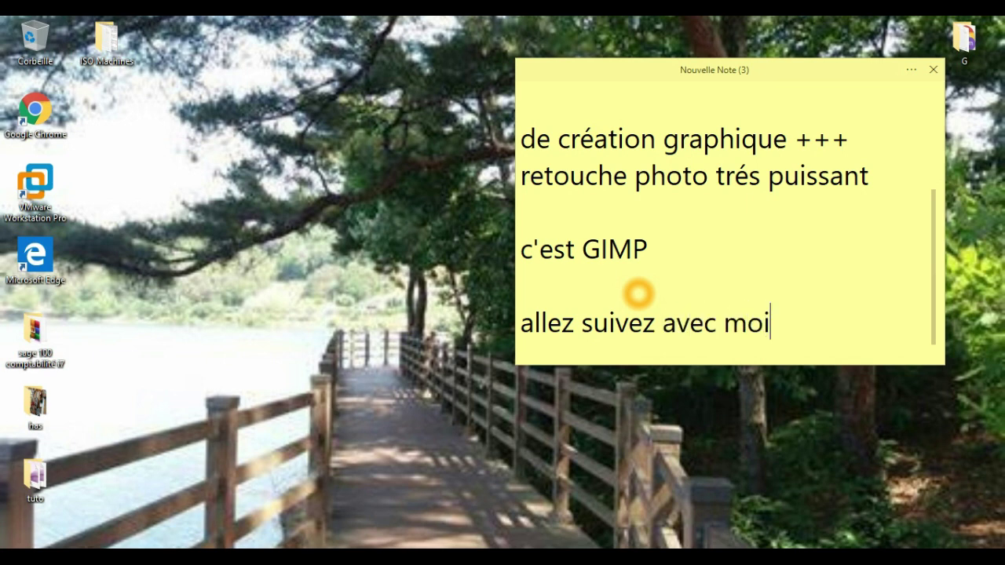
key("Return")
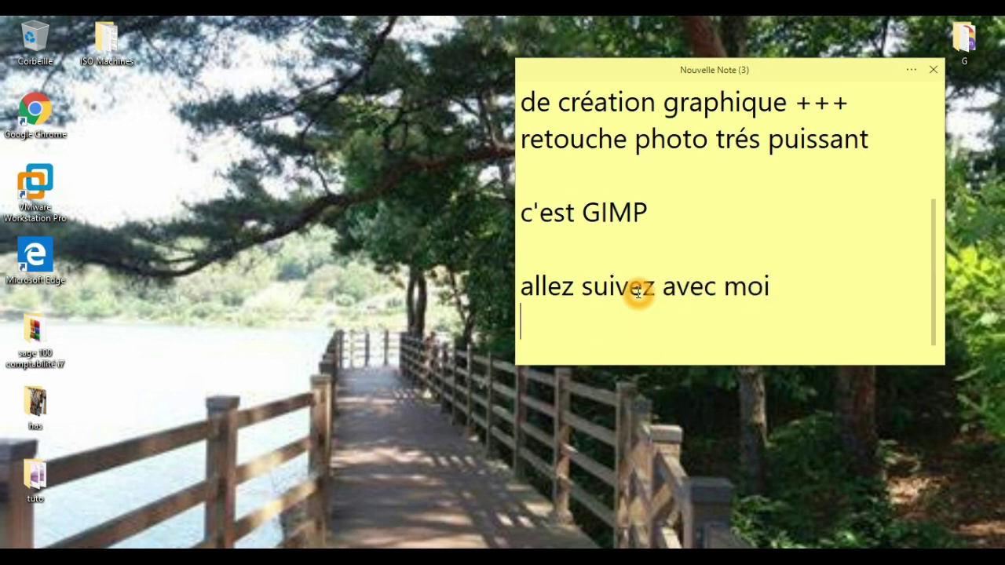
key("Return")
Step: Add the line 'comment télécharger ++ installer sur votre PC'
type("comment ")
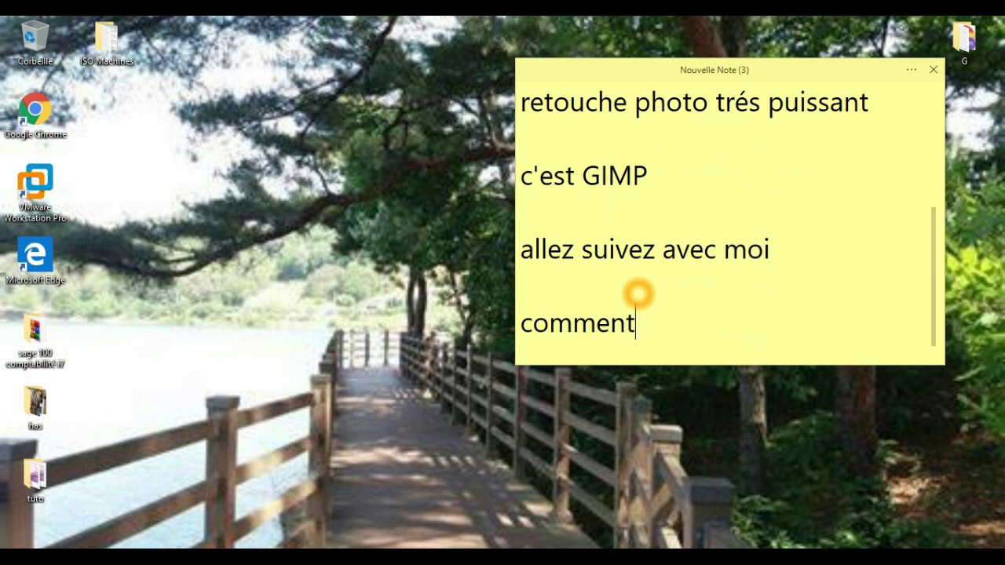
type("télé")
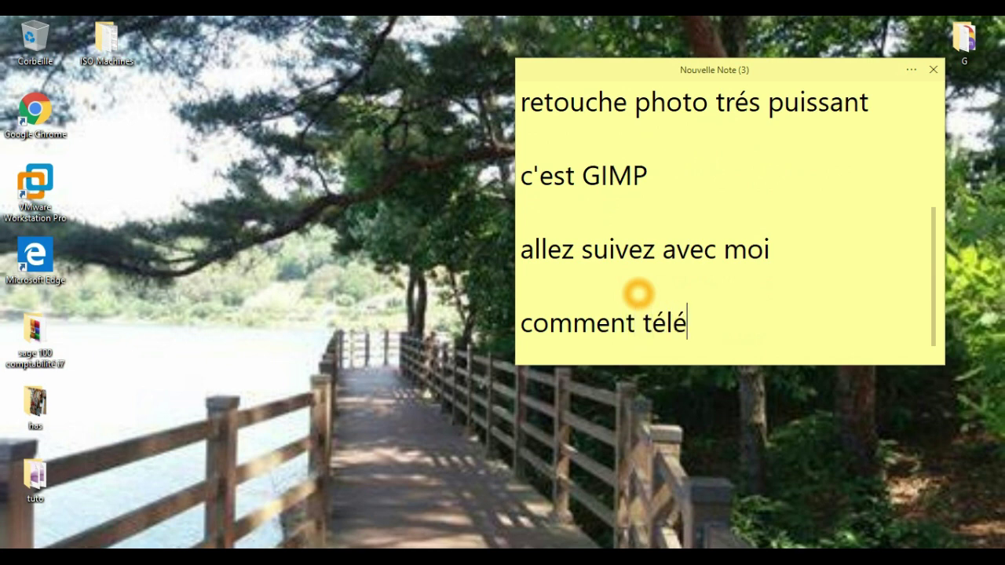
type("cha")
type("rger ")
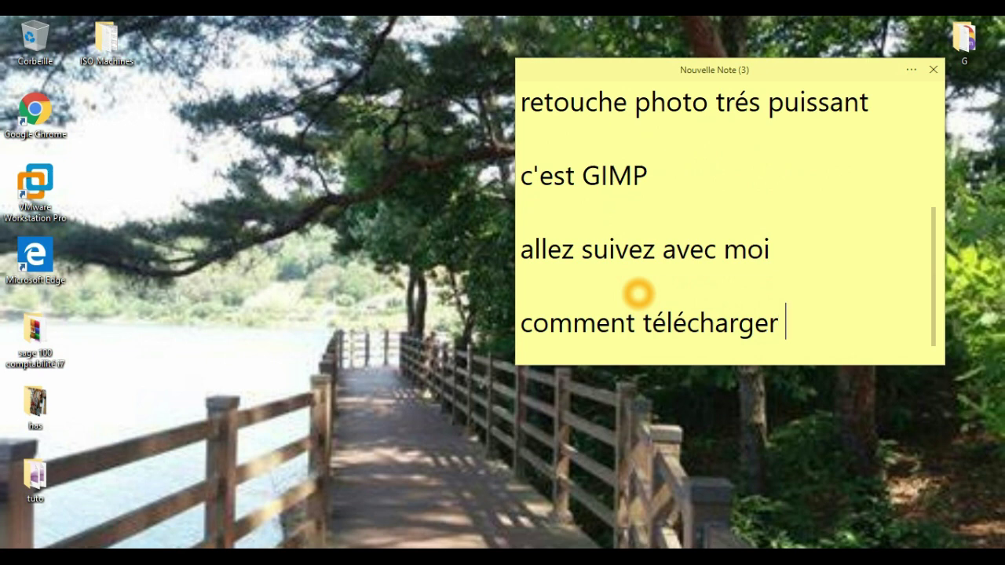
type("++ ins")
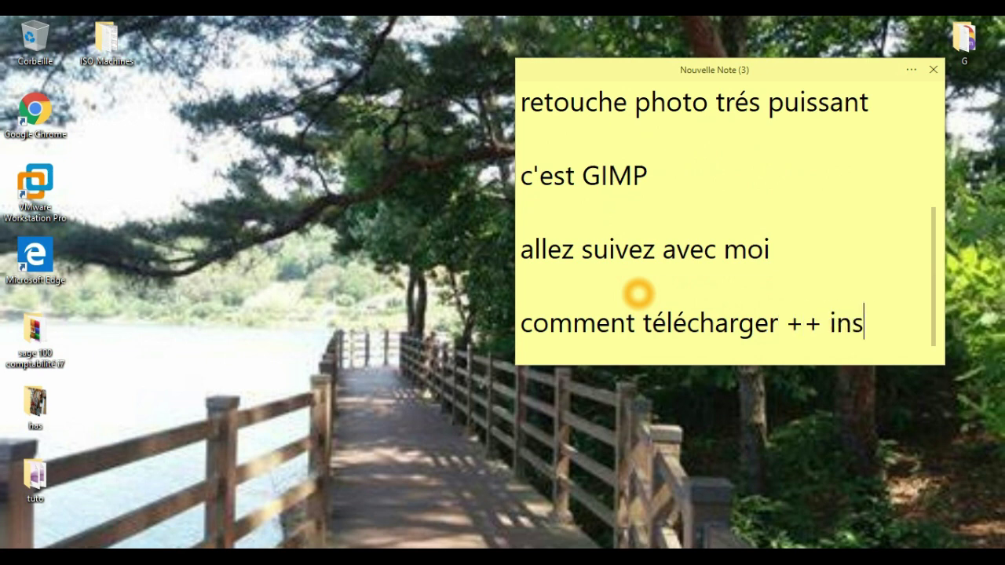
type("taller")
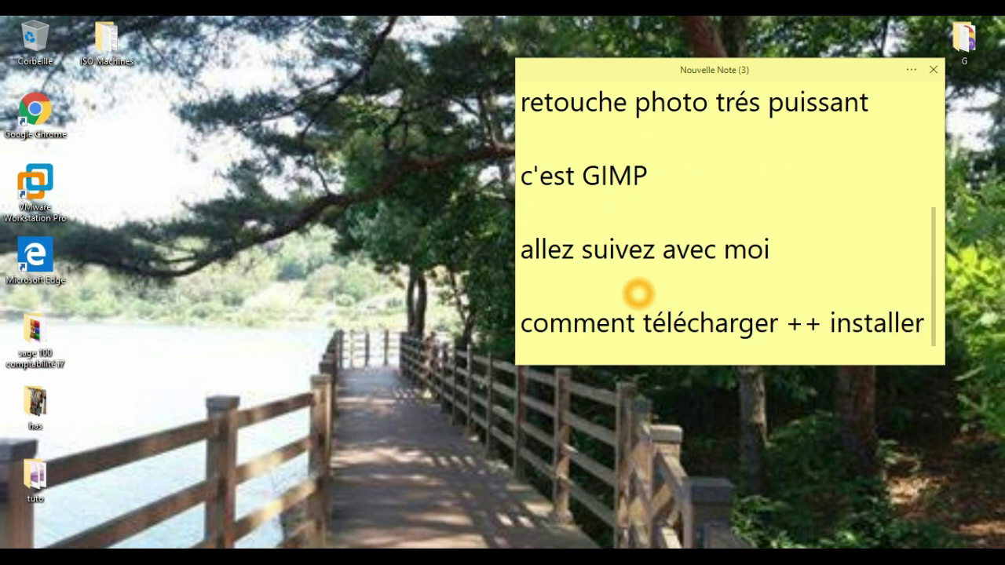
type(" sy")
key("BackSpace")
type("ur ")
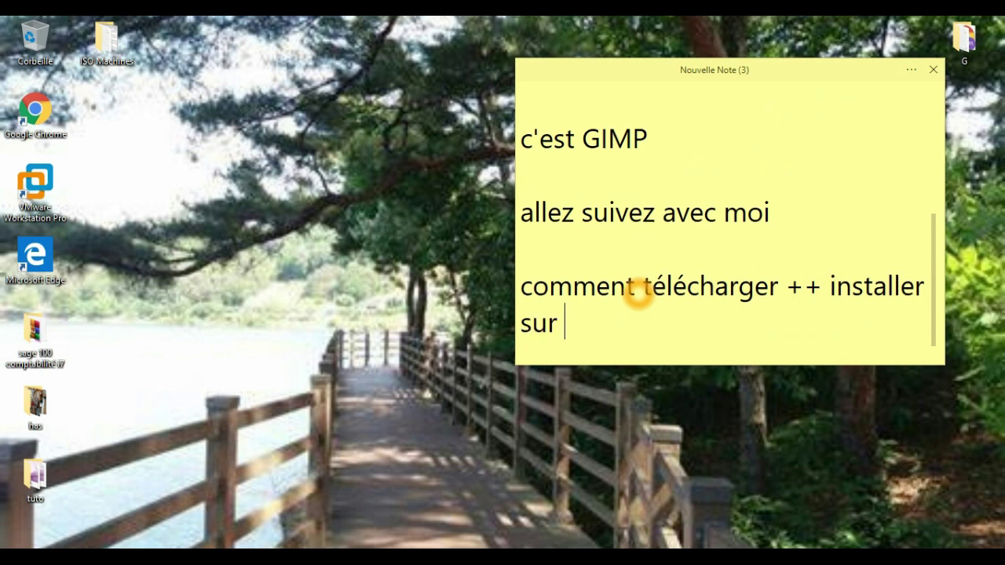
type("votre ")
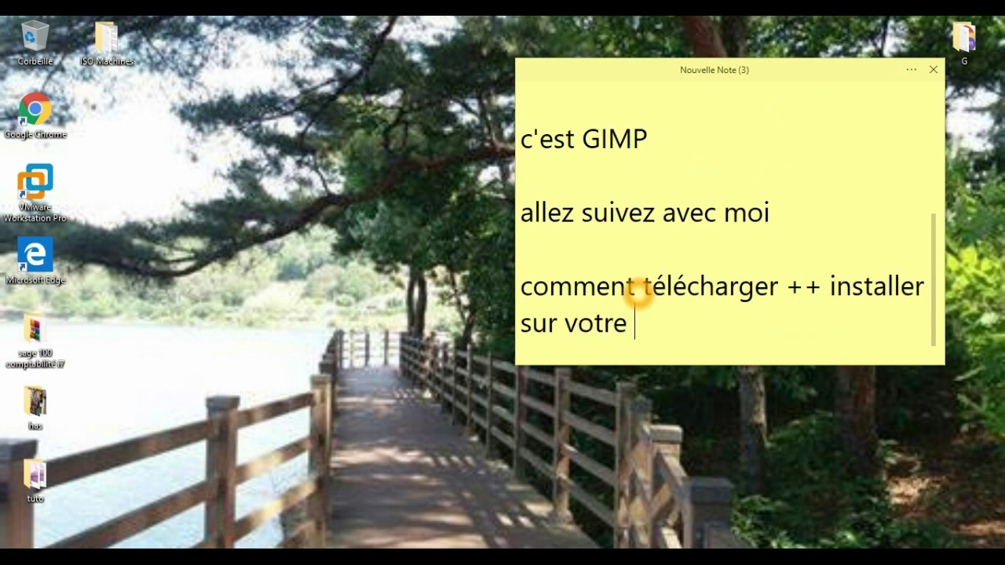
type("PC")
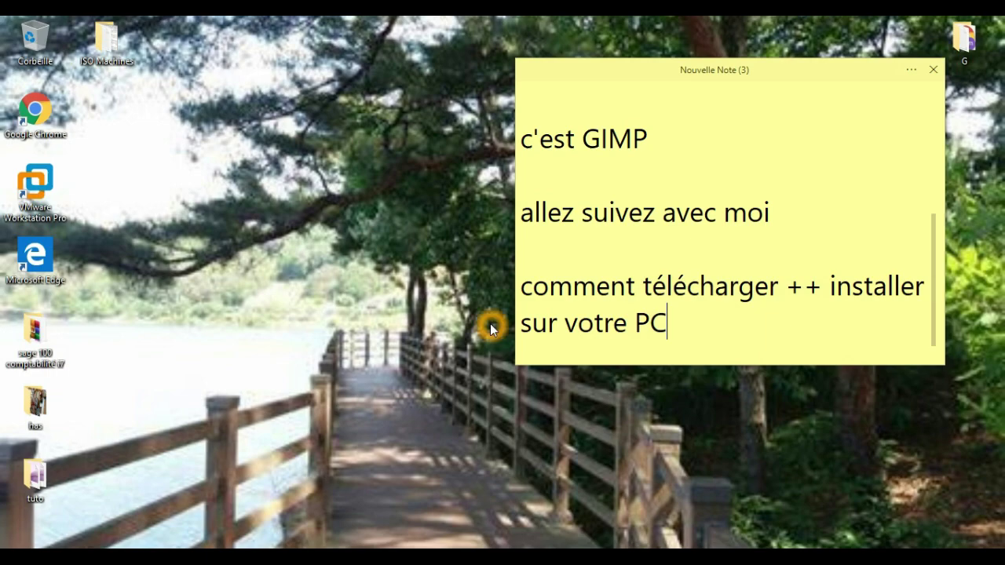
Step: Open Edge on Google and search for 'GIMP'
left_click(222, 548)
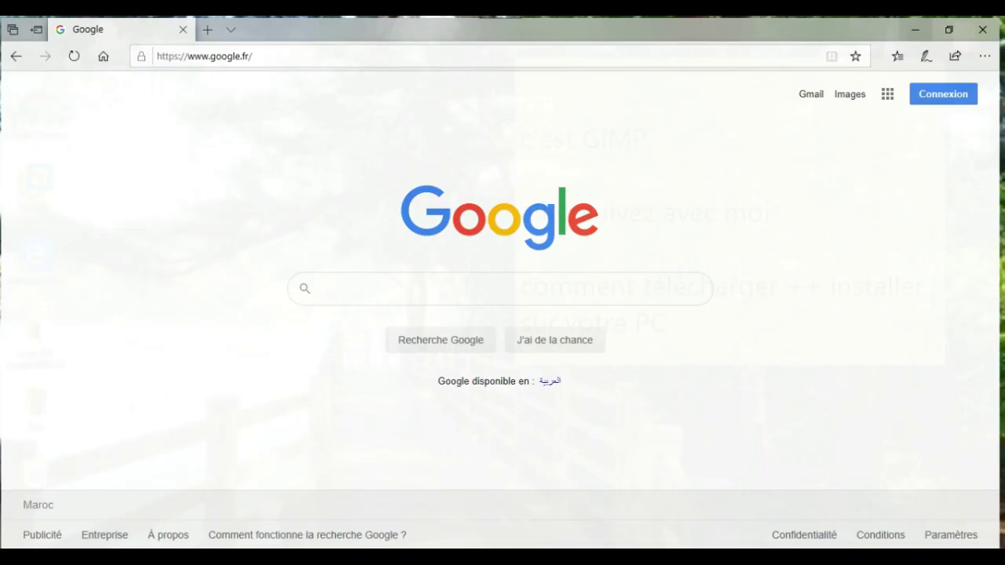
left_click(366, 285)
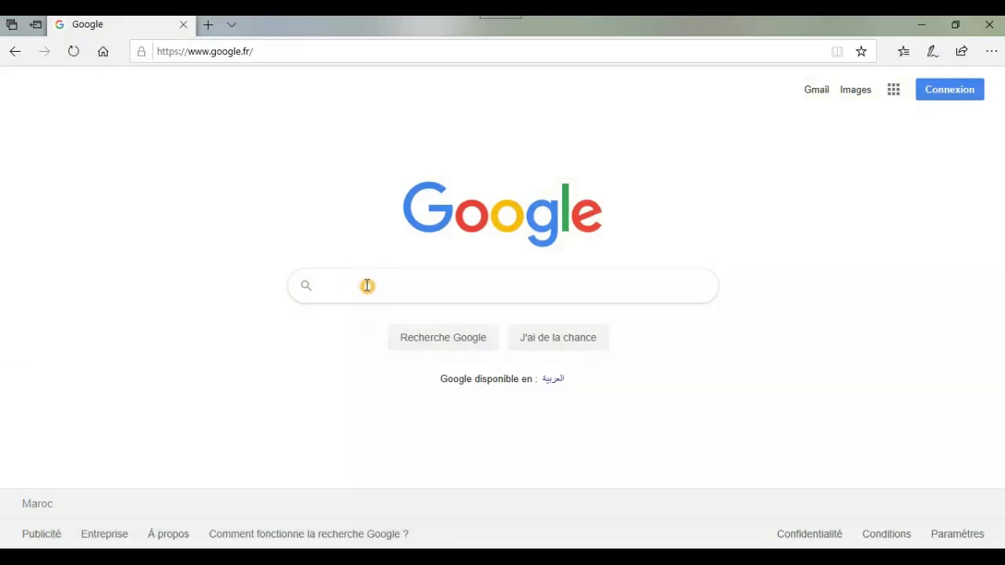
type("C")
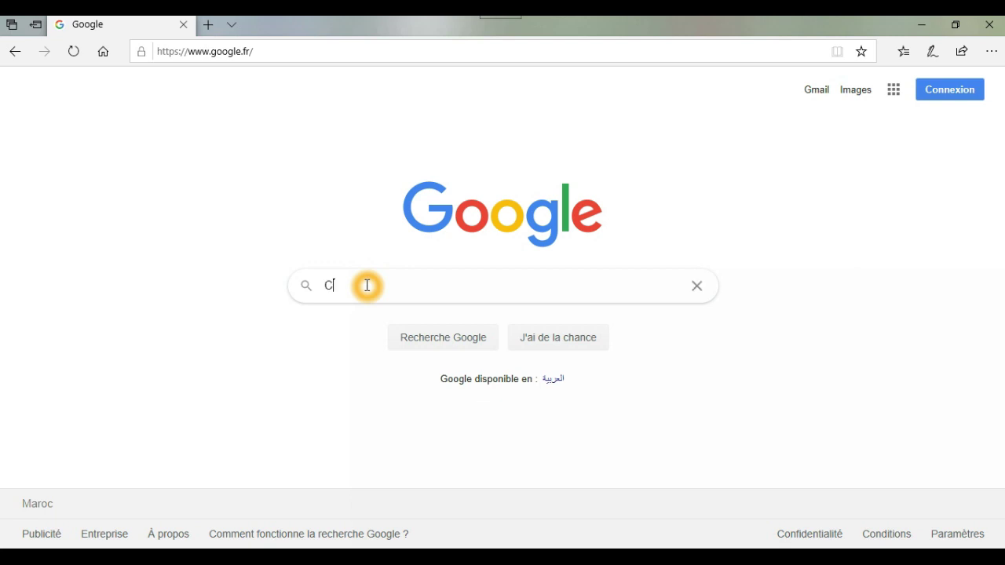
type("I")
key("BackSpace")
key("BackSpace")
type("GI")
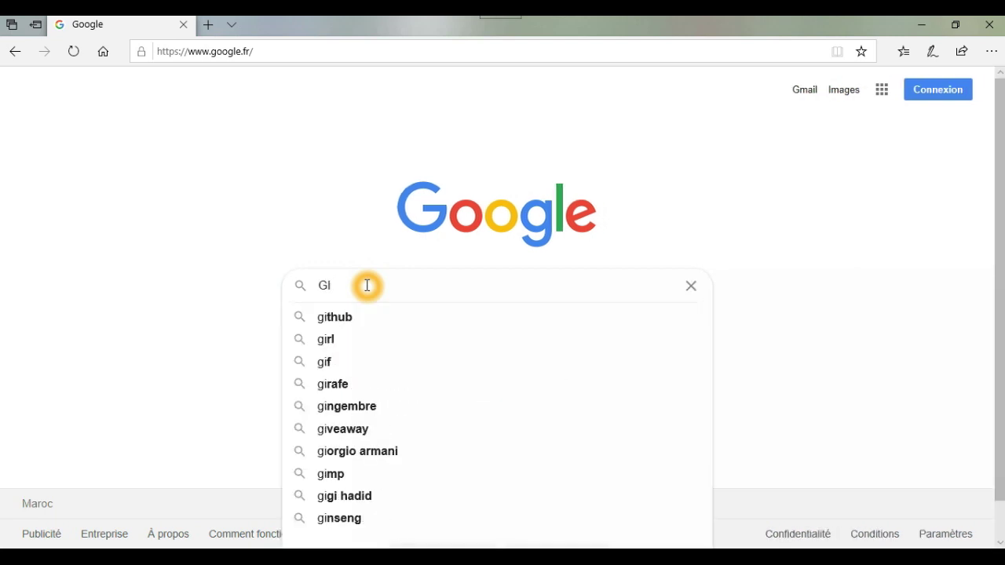
type("MP")
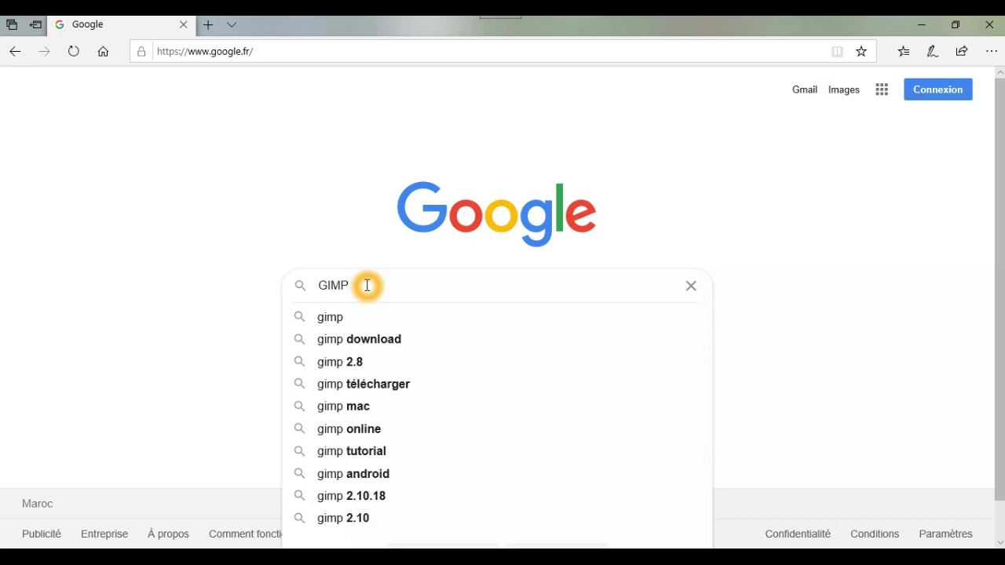
key("Return")
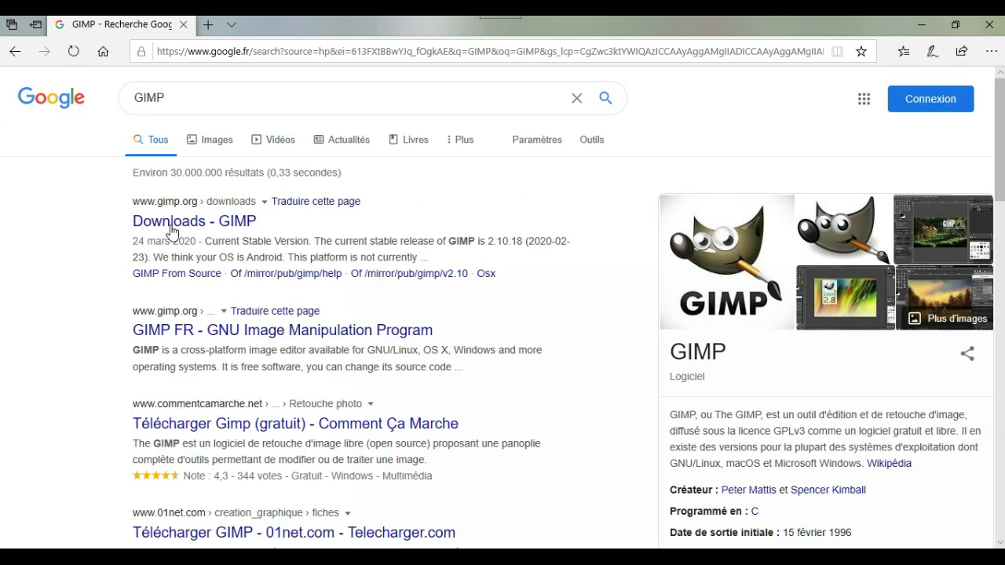
Step: Open the 'Downloads - GIMP' result and save the GIMP 2.10.18 installer via direct download
left_click(200, 222)
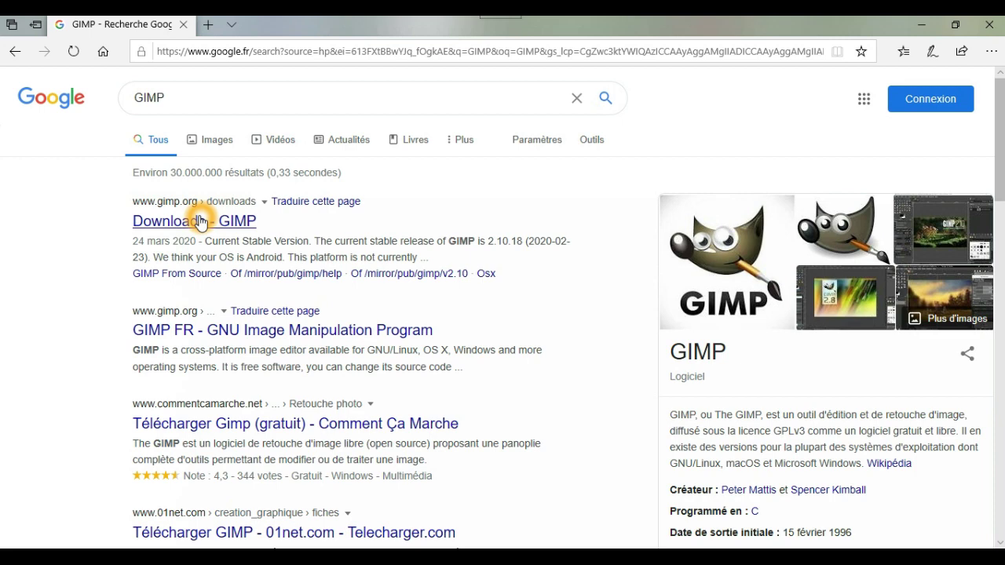
left_click(200, 222)
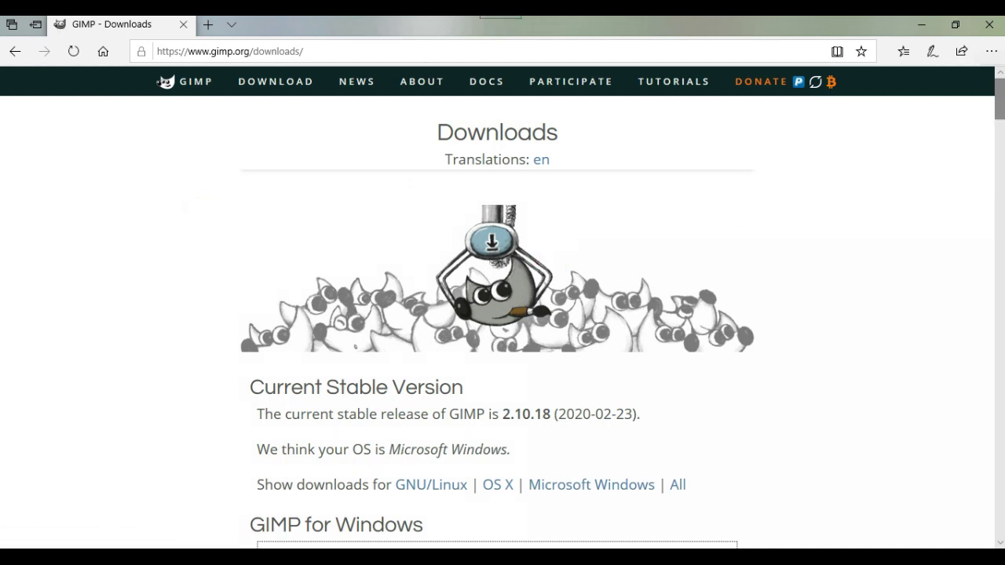
scroll(1001, 96, "down", 3)
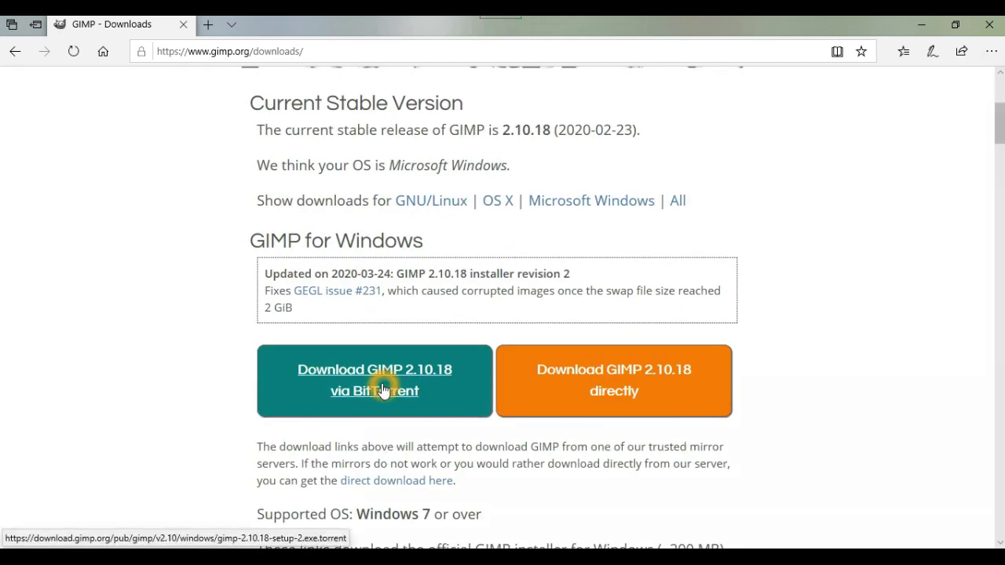
left_click(607, 379)
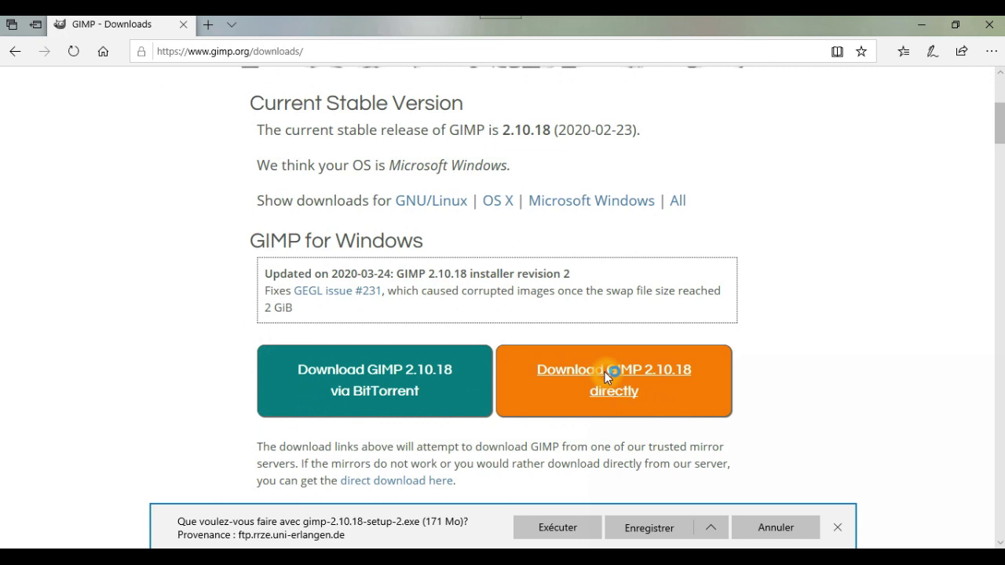
left_click(651, 528)
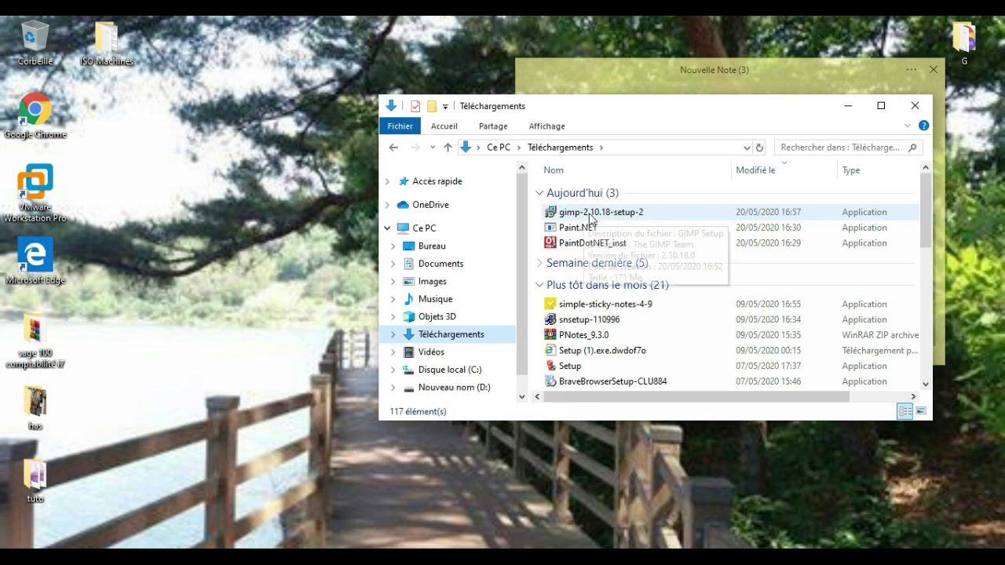
Step: Launch gimp-2.10.18-setup-2 and confirm Français as the setup language
left_click(605, 220)
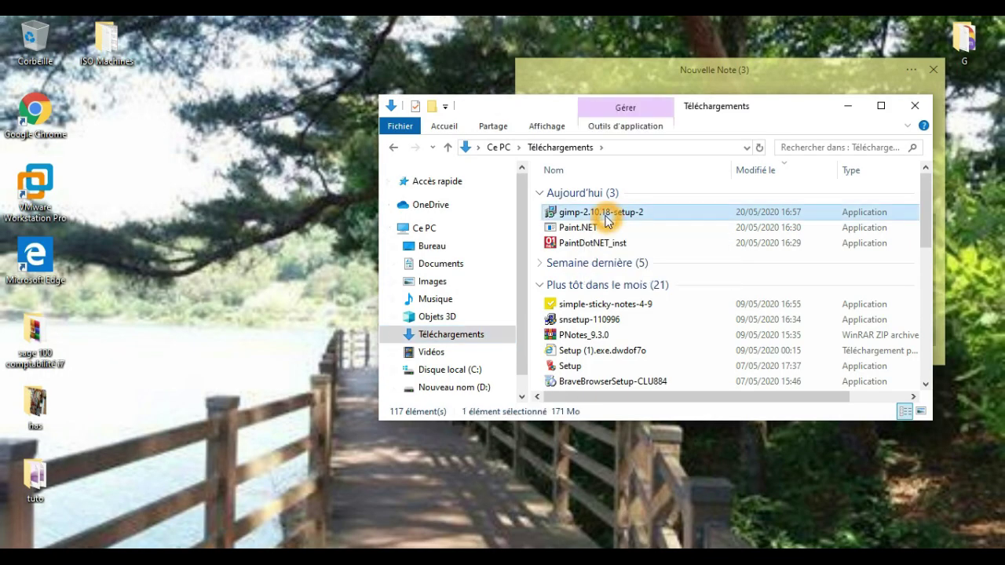
left_click(860, 107)
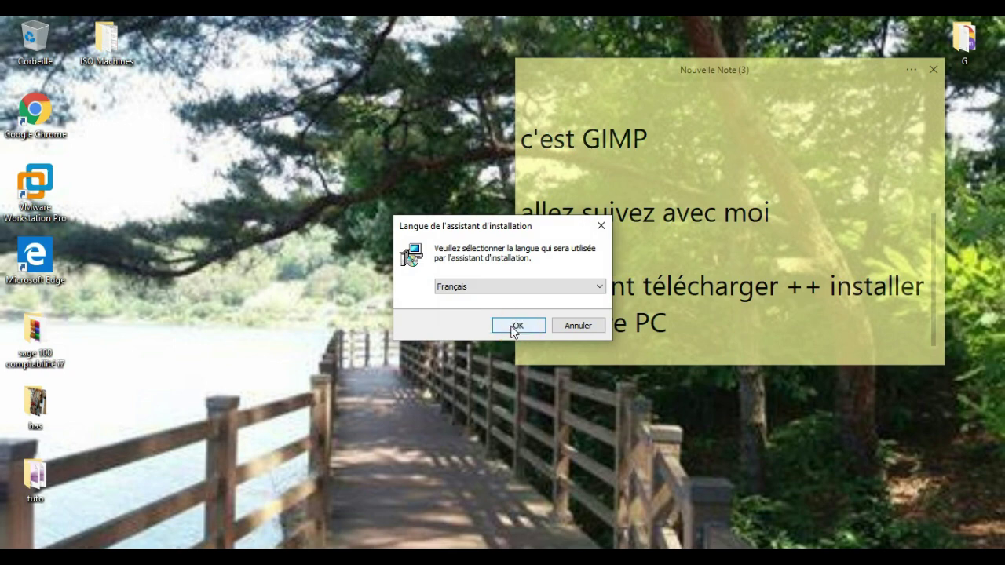
left_click(514, 326)
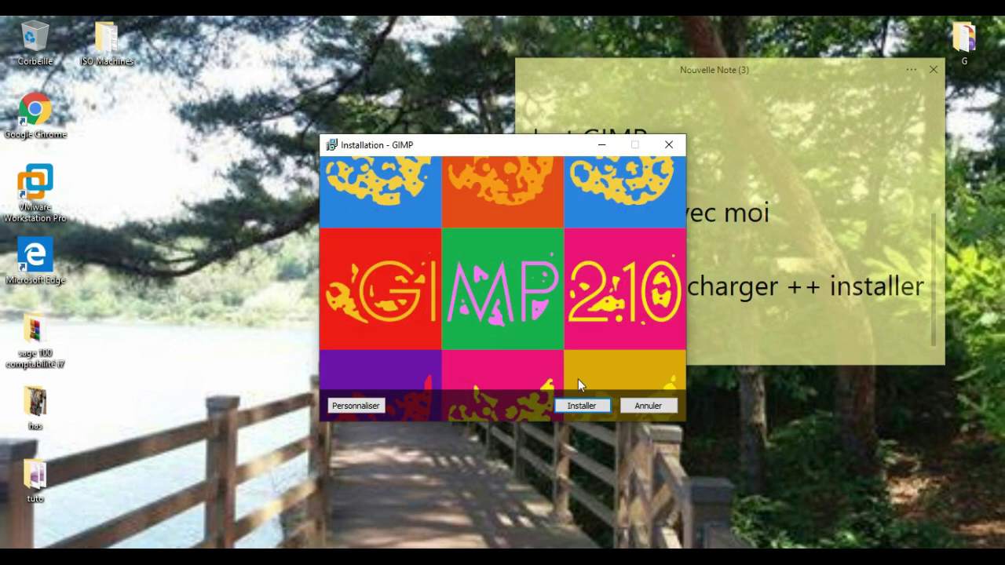
Step: Start the GIMP installation with default options and shift the setup window slightly left
left_click(573, 405)
left_click(582, 405)
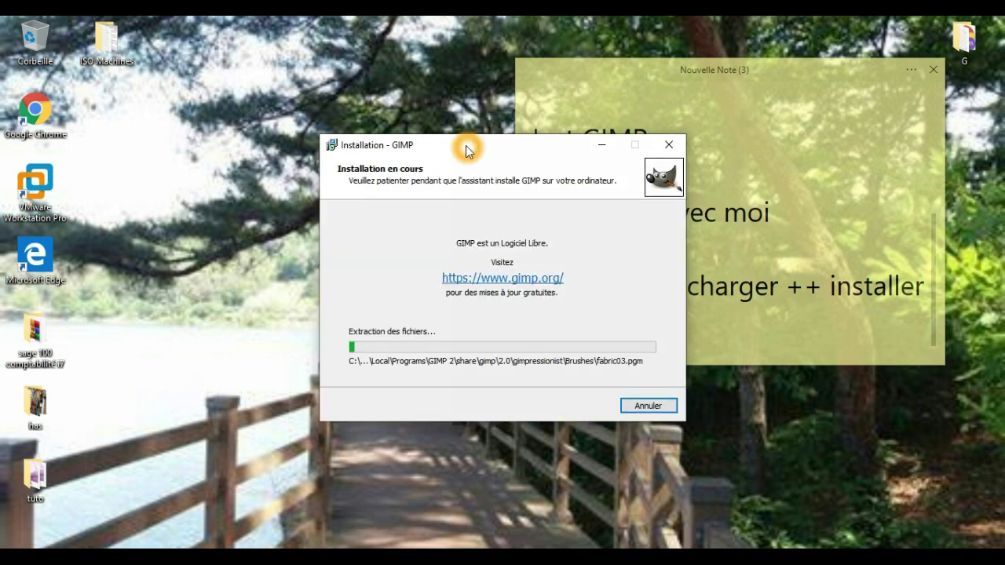
left_click_drag(466, 150, 444, 155)
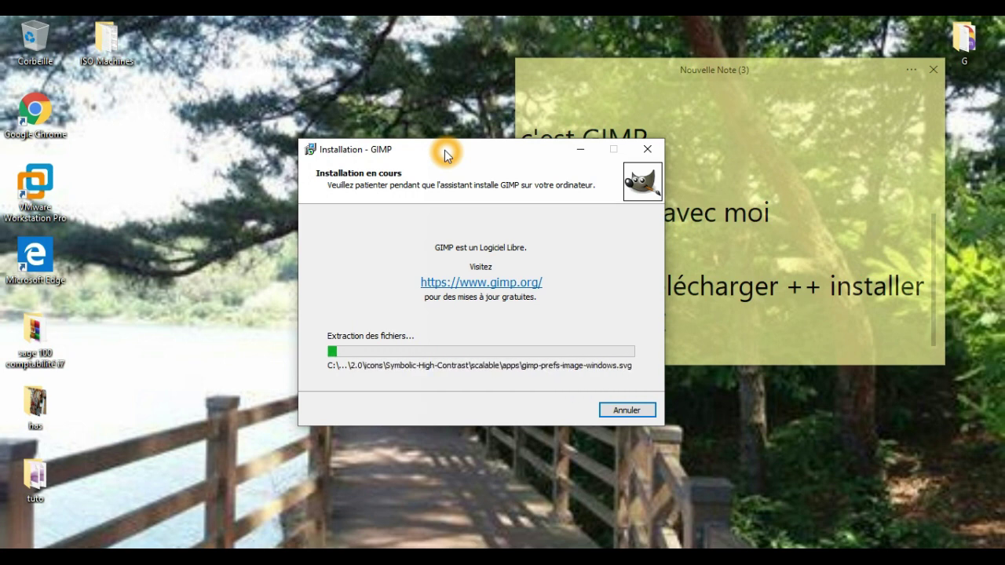
Step: Move the installer window higher and wait for the 'Fin de l'installation de GIMP' page
left_click_drag(444, 155, 448, 107)
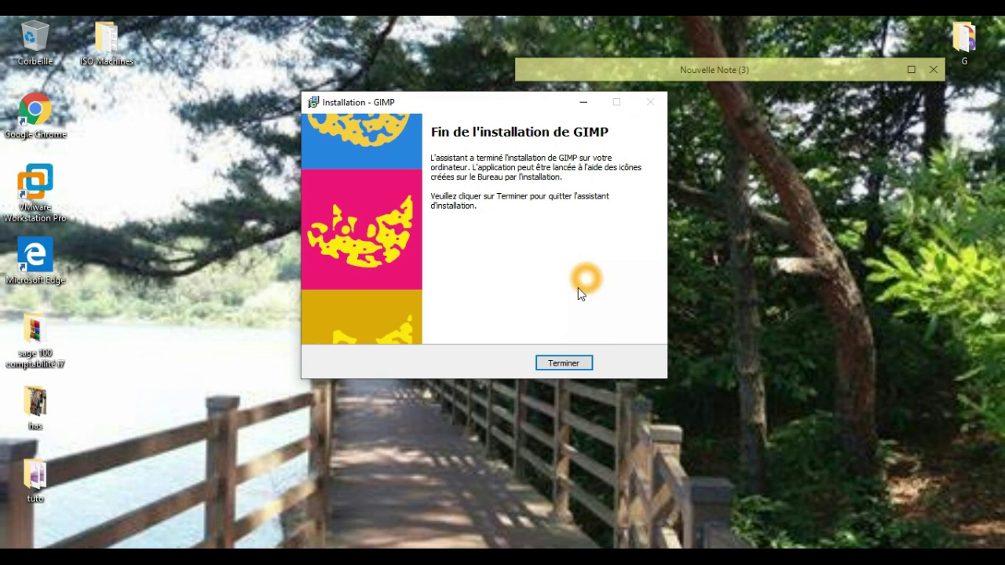
Step: Close the finished installer and launch GIMP 2.10.18 from the Start menu
left_click(563, 364)
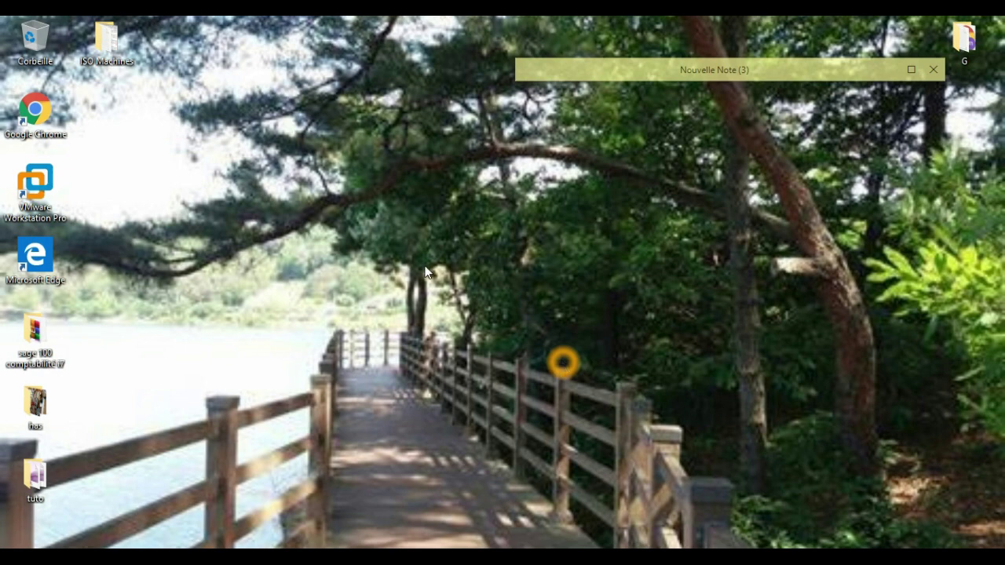
key("super")
left_click(115, 122)
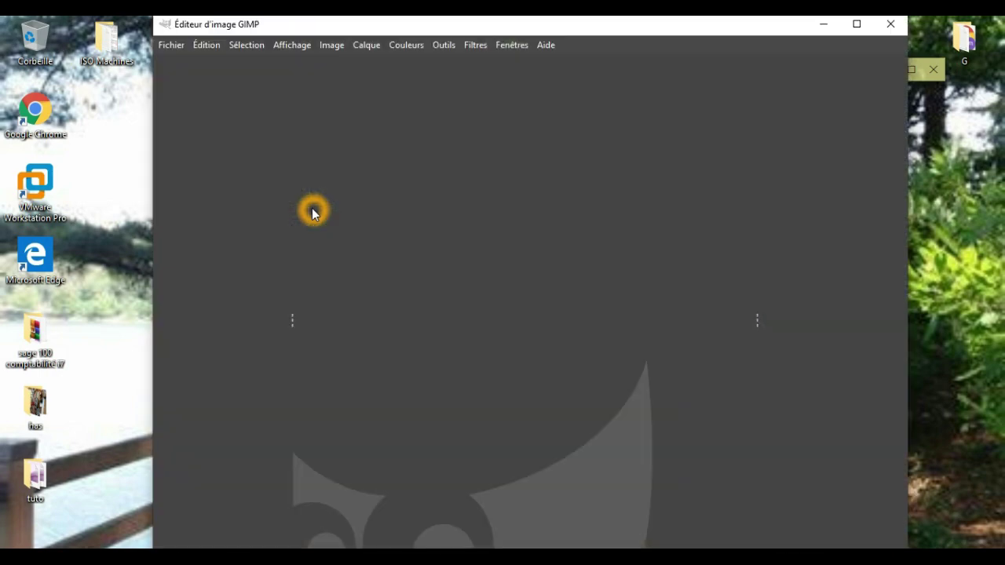
Step: Maximize the GIMP window and bring up the Fichier menu
left_click(856, 24)
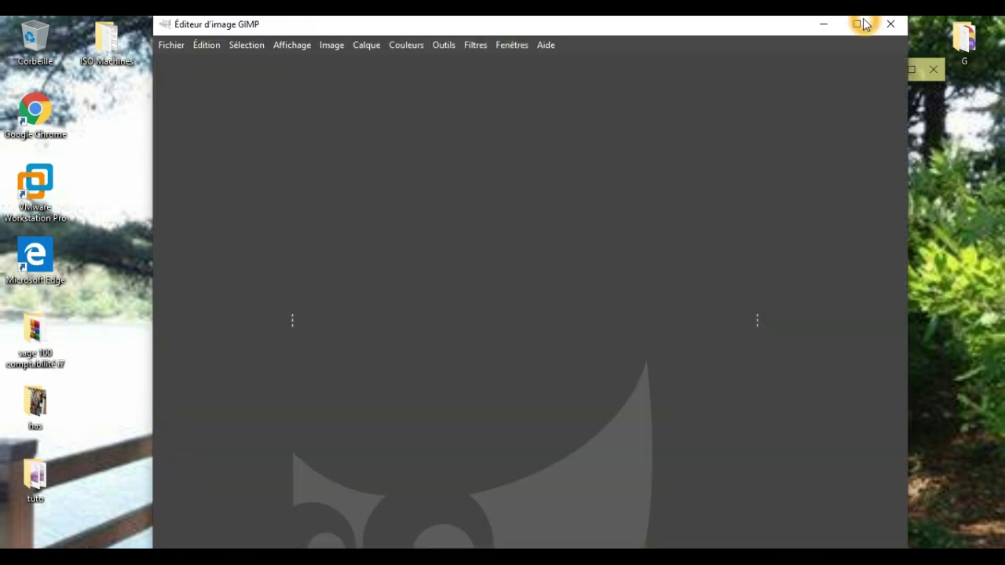
left_click(861, 24)
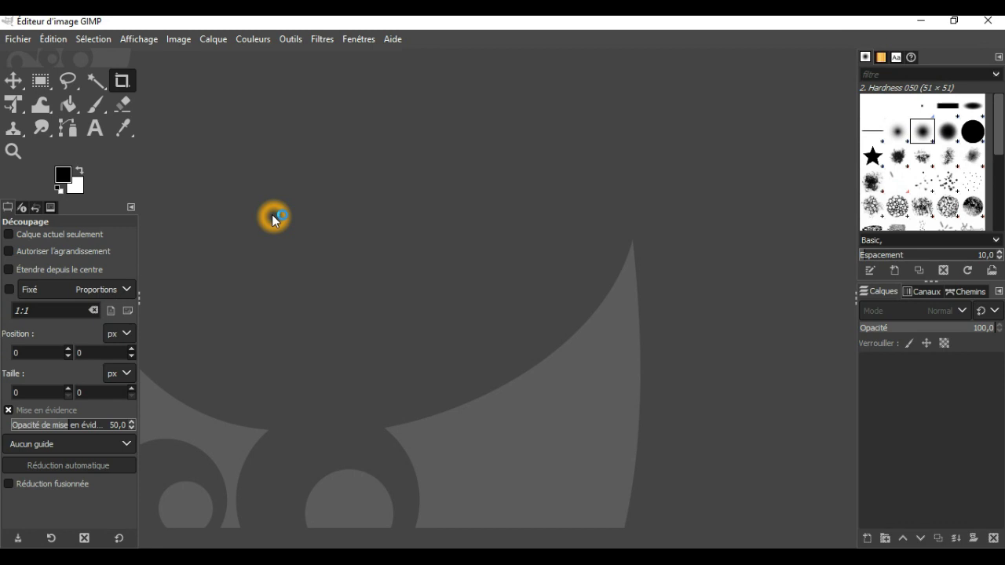
left_click(18, 39)
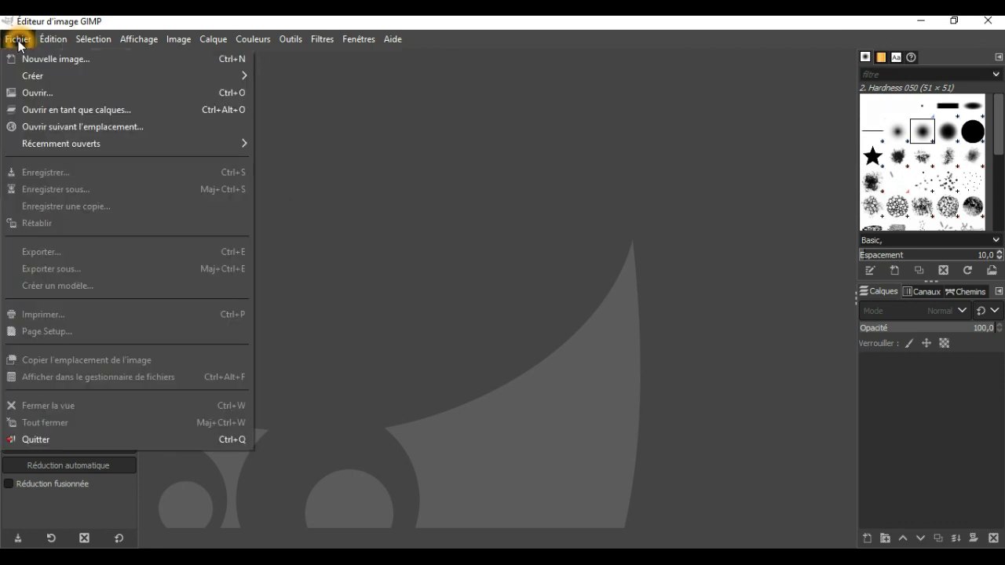
left_click(18, 39)
left_click(53, 41)
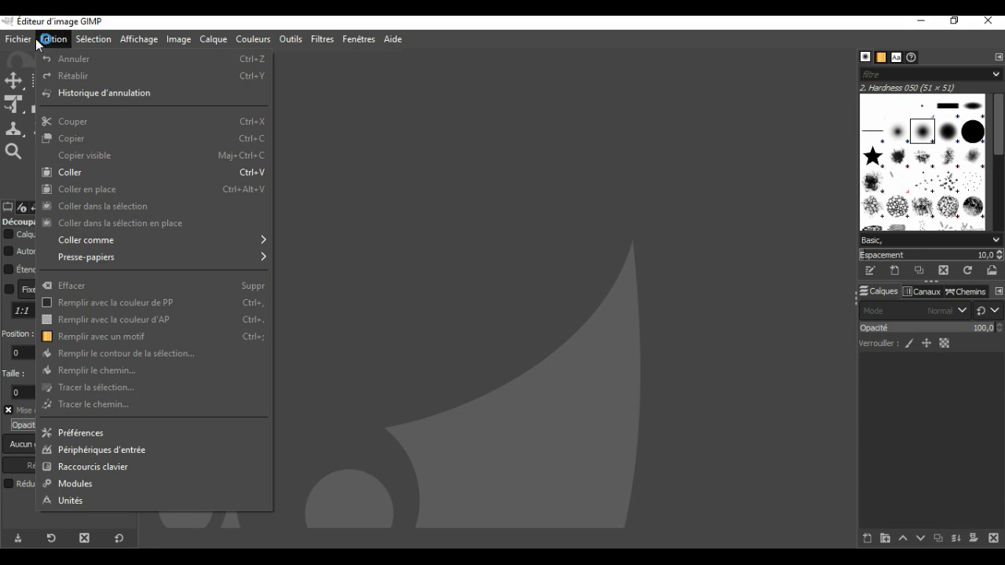
left_click(18, 39)
left_click(20, 41)
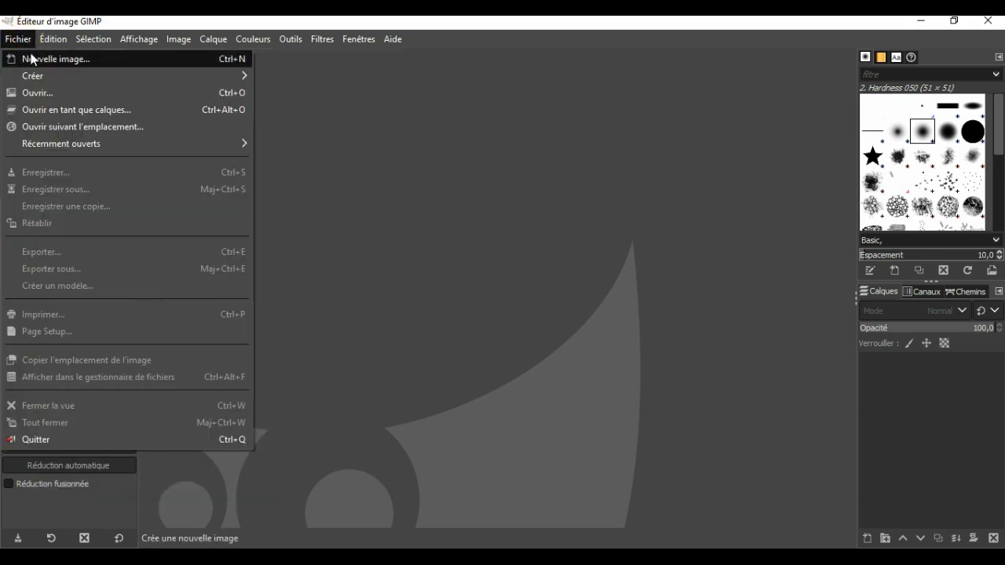
Step: Create a blank 1920x1080 image, choose the Star brush, and outline a 384×470 crop area
left_click(33, 58)
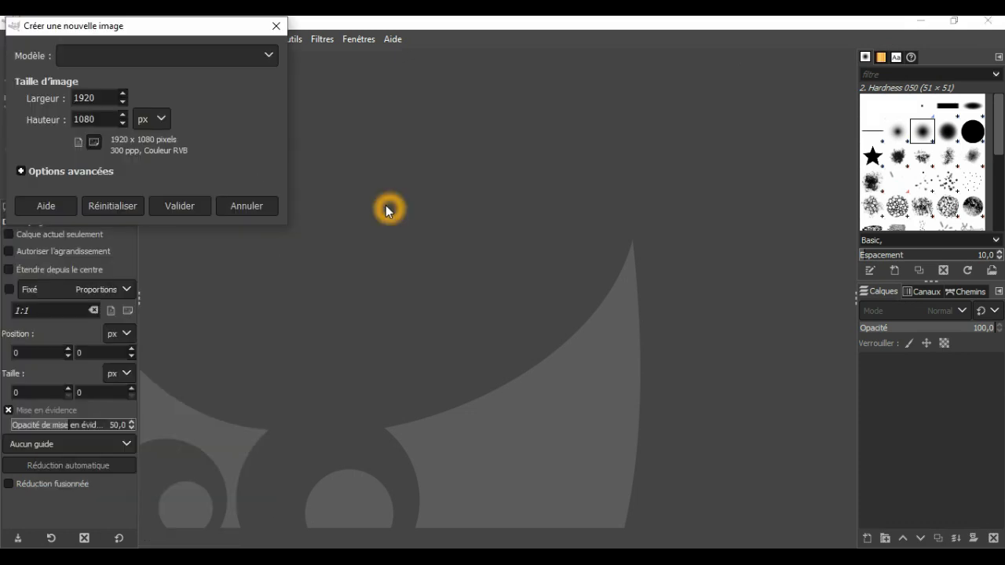
left_click(194, 208)
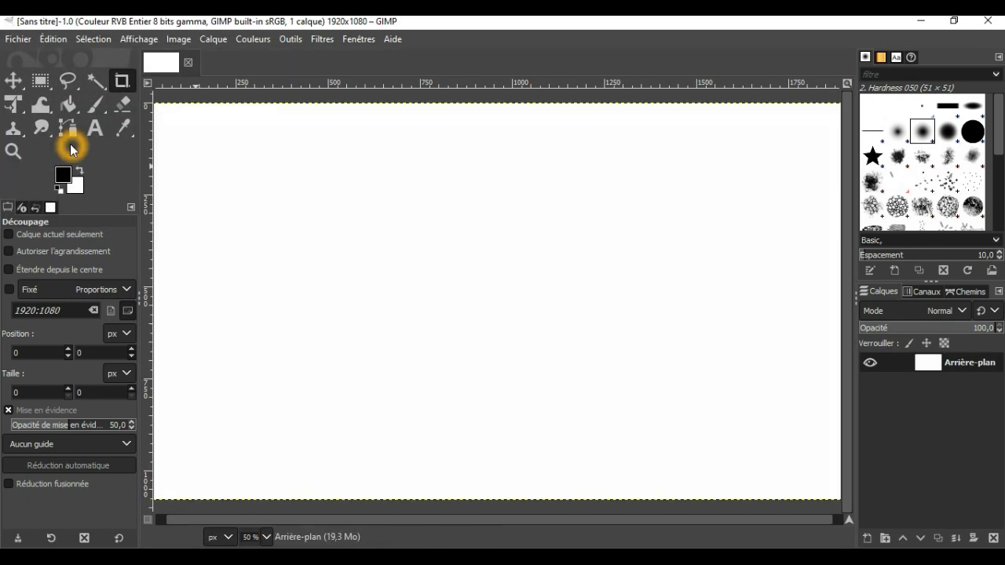
left_click(68, 80)
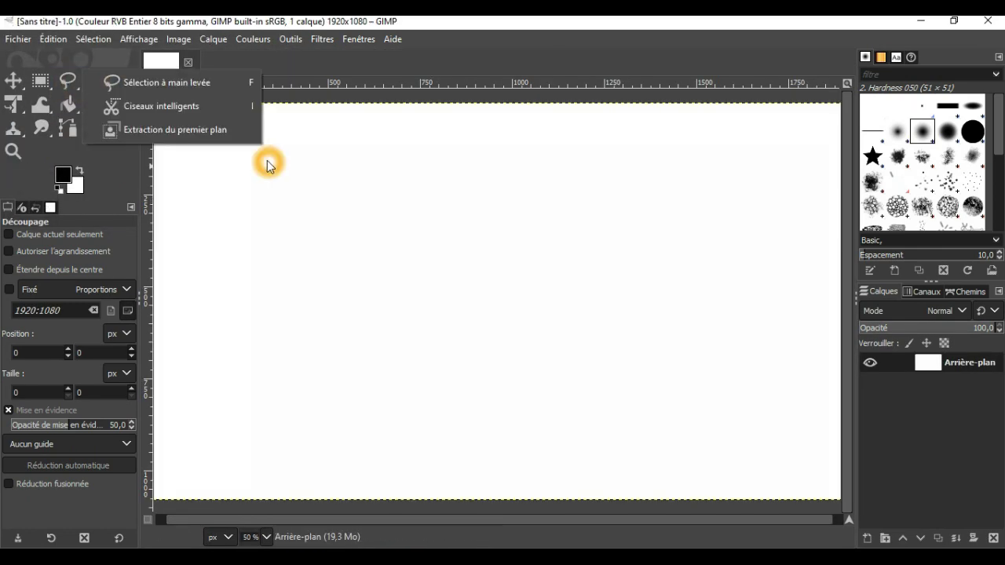
left_click(362, 166)
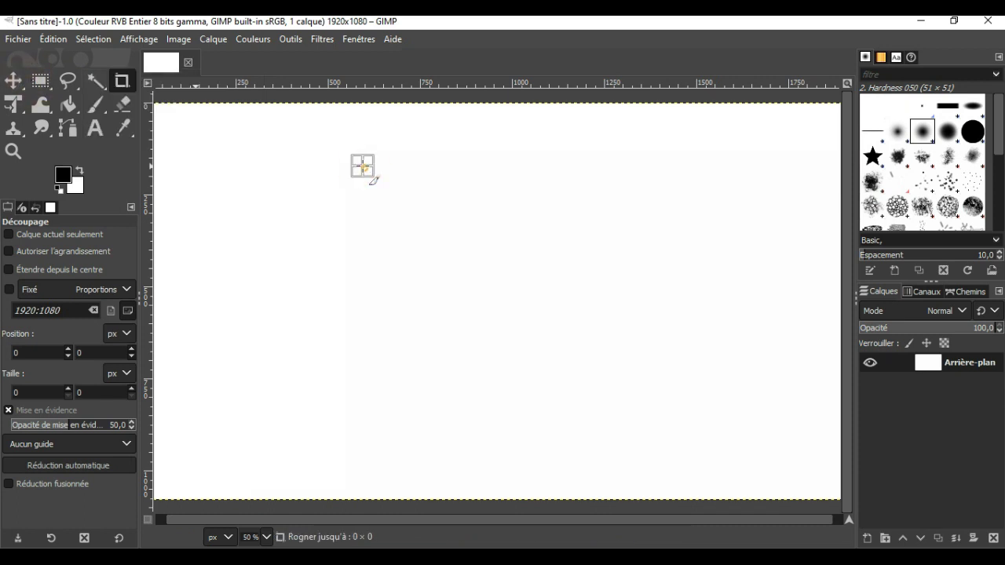
left_click_drag(483, 202, 485, 250)
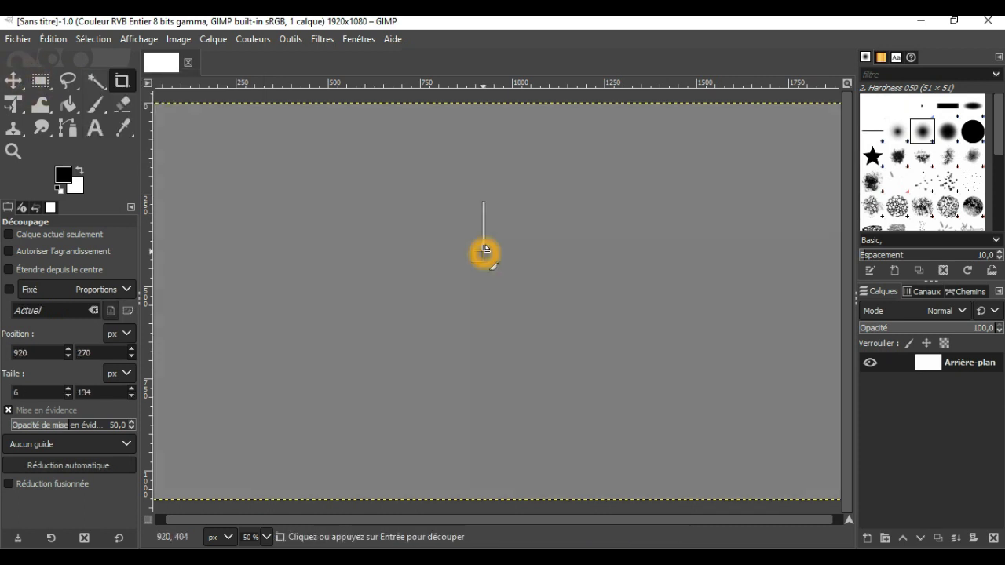
left_click(878, 165)
left_click(592, 226)
left_click_drag(386, 191, 579, 320)
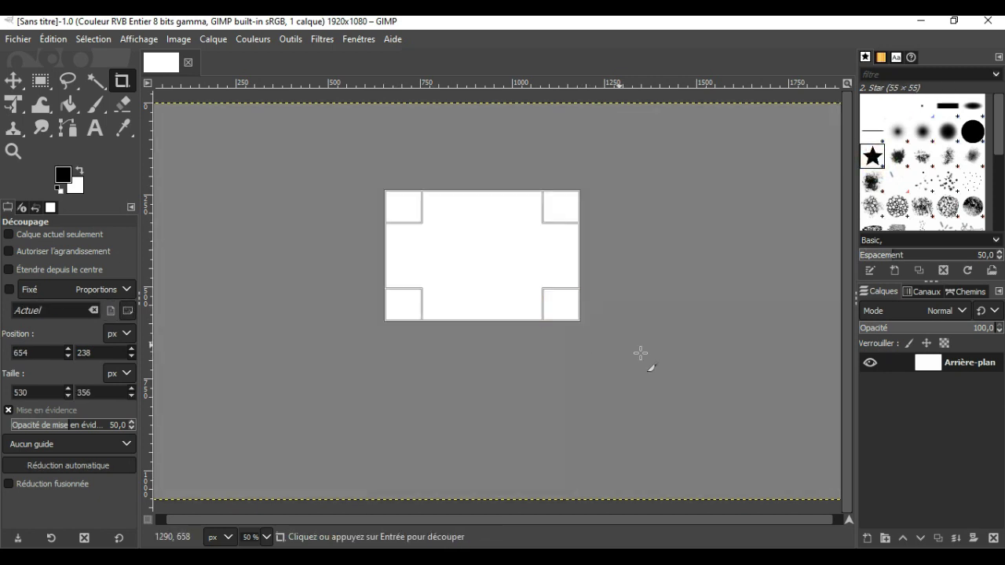
left_click(657, 357)
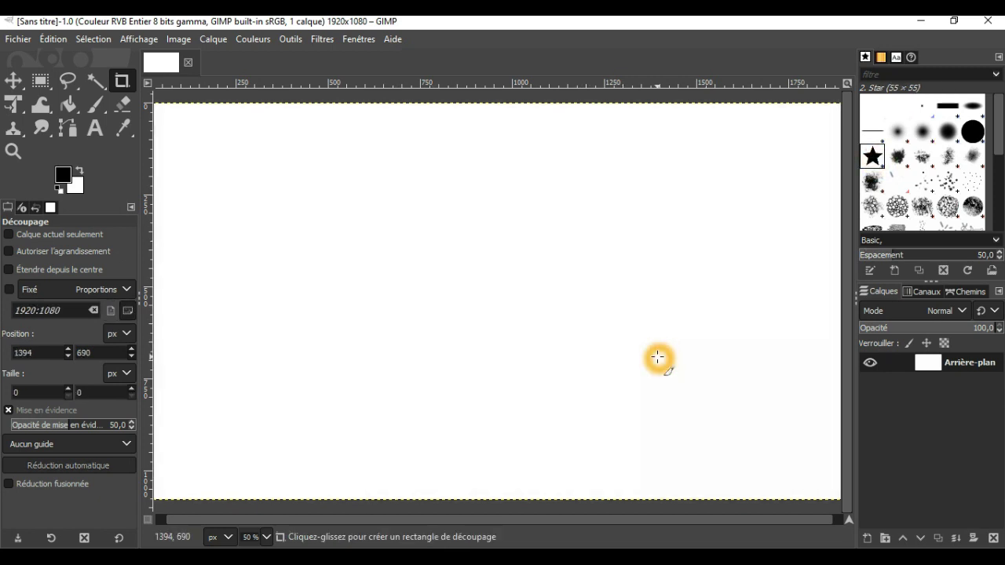
left_click_drag(350, 201, 489, 371)
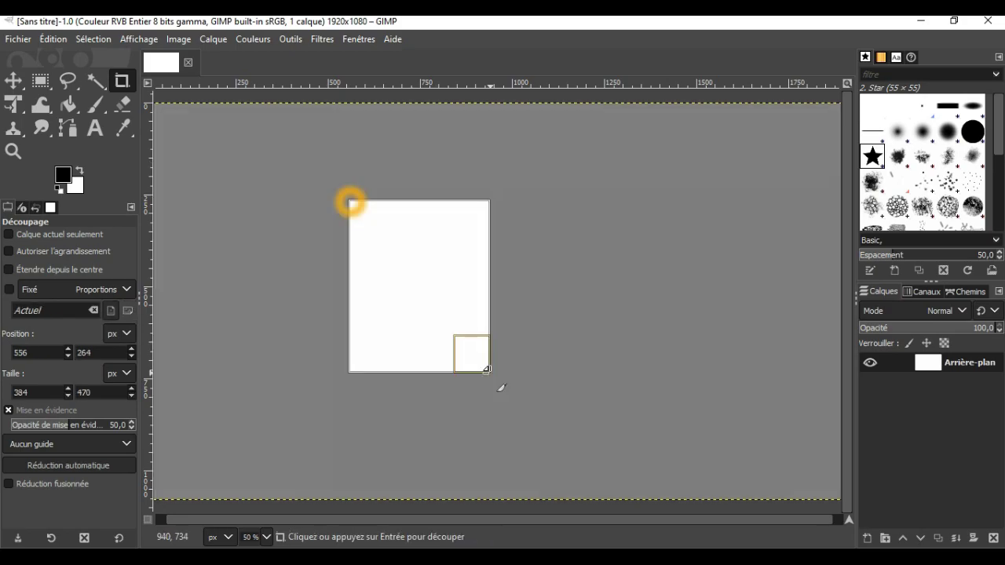